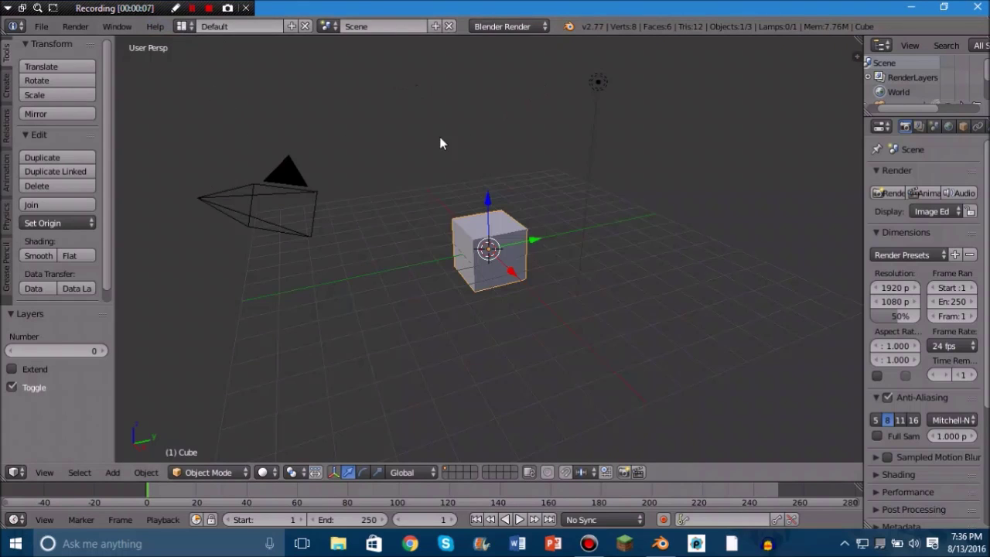
Switch to the Compositing screen layout
left_click(183, 25)
left_click(183, 26)
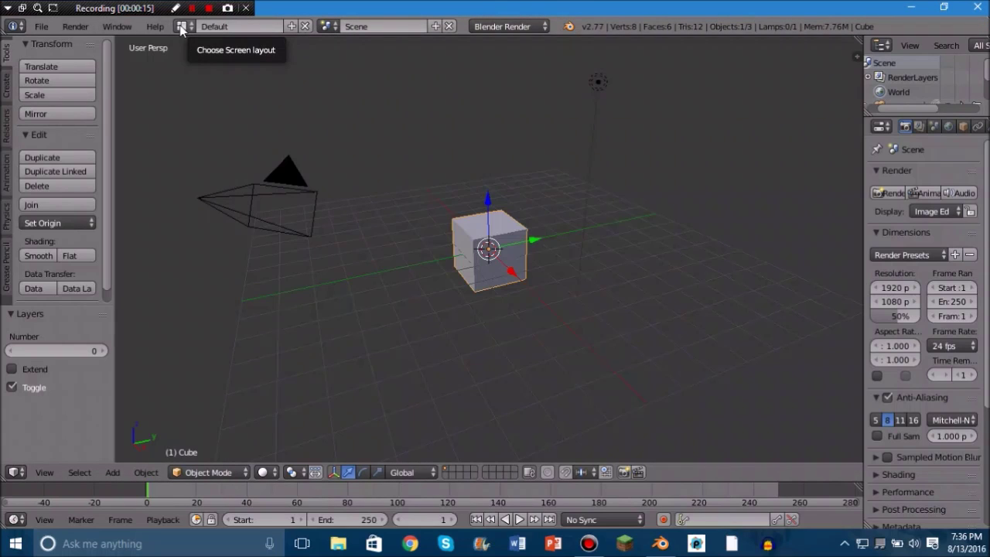
left_click(182, 26)
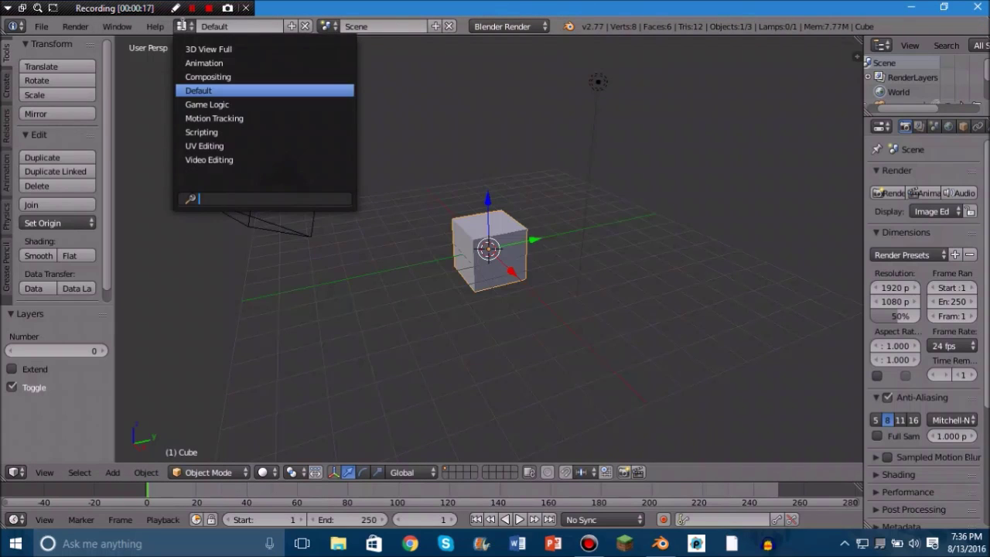
left_click(213, 77)
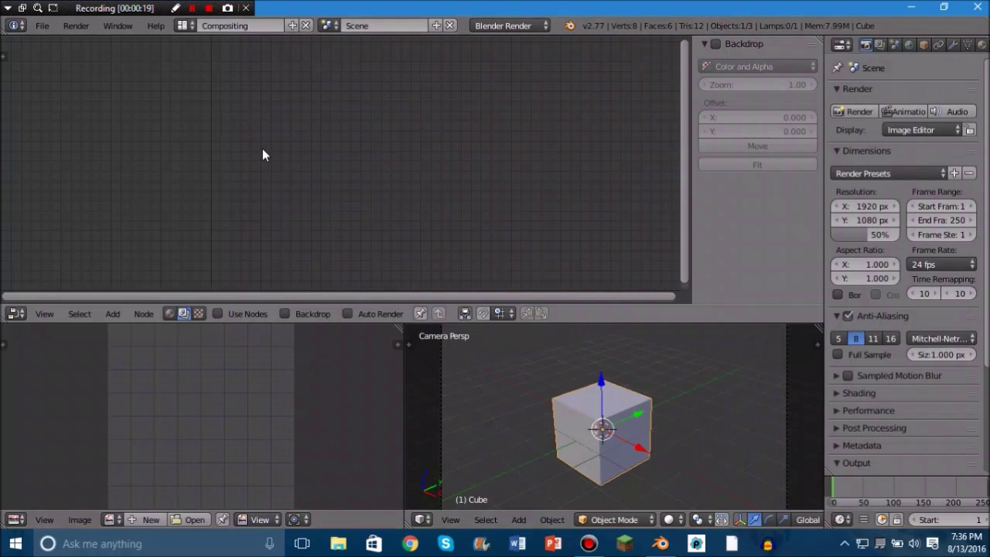
Enable Use Nodes and Auto Render, then merge the 3D view into the image editor
left_click(219, 312)
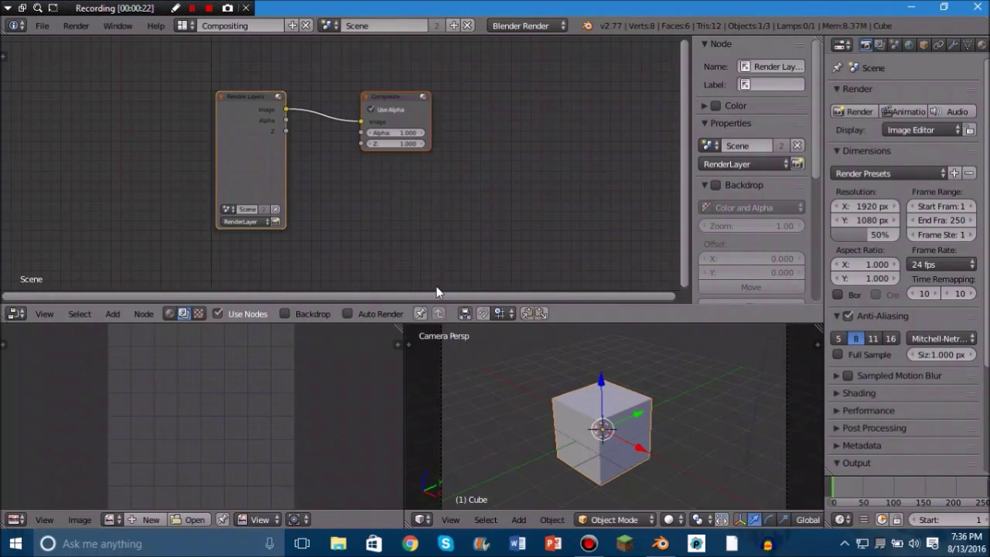
left_click(350, 314)
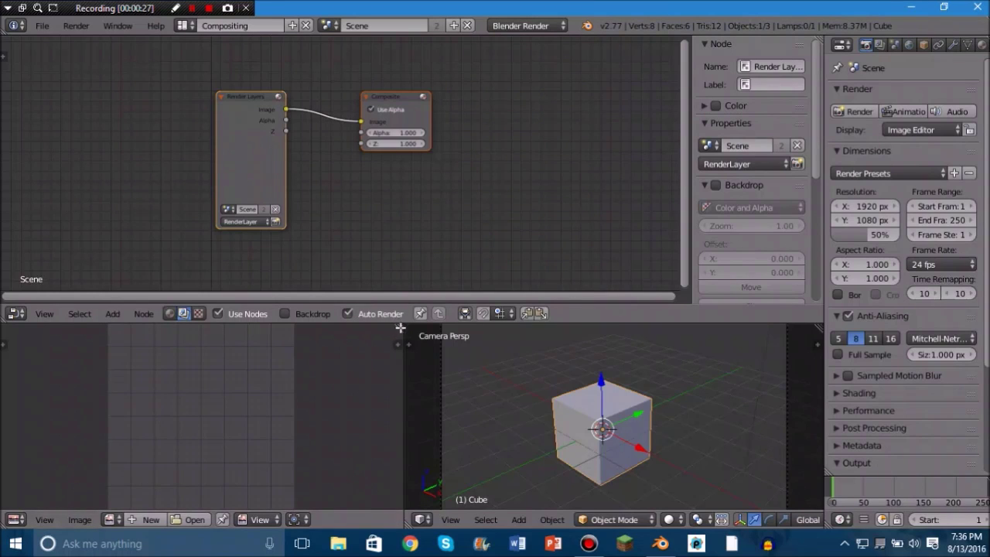
left_click_drag(400, 328, 448, 335)
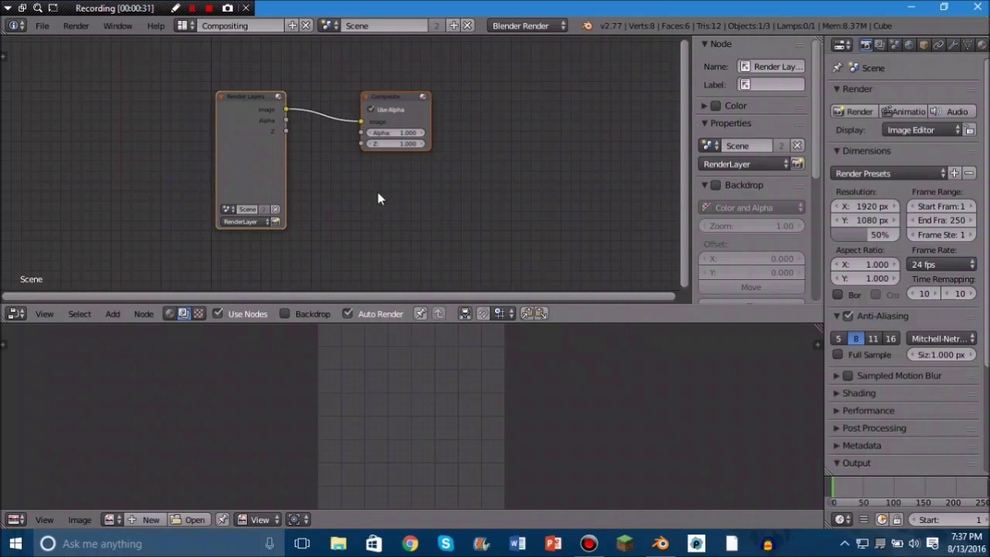
Delete the Render Layers node and move the Composite node to the right
right_click(233, 112)
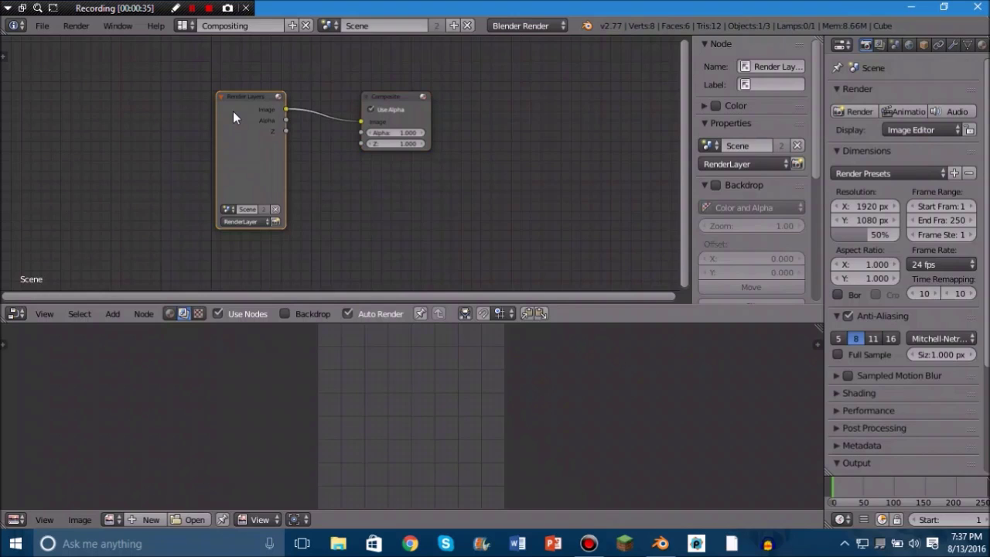
key("x")
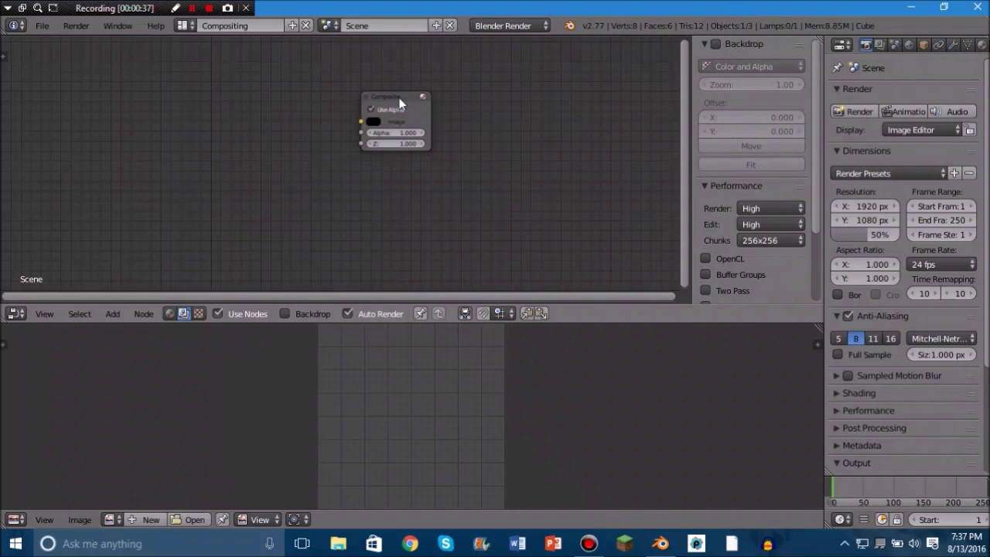
right_click_drag(399, 97, 638, 99)
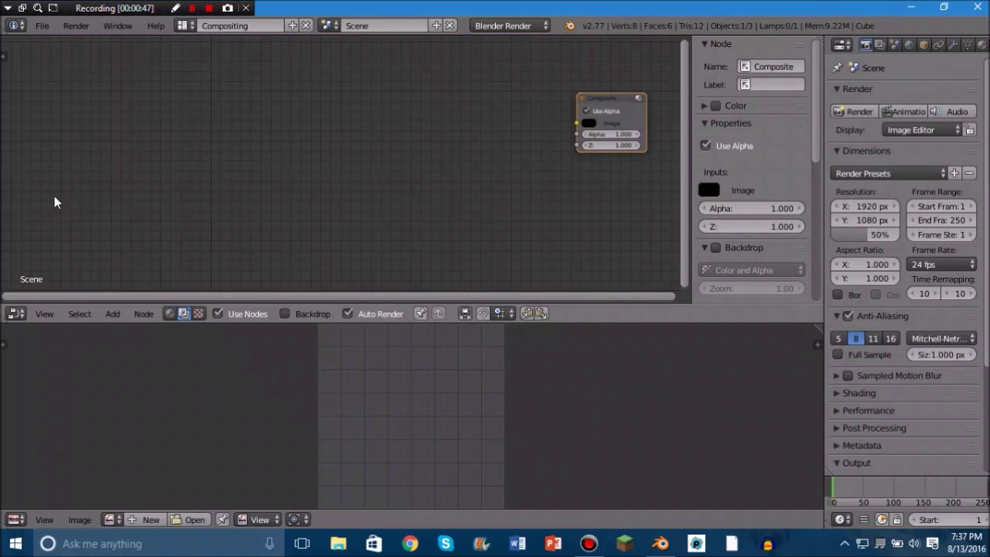
Add a Movie Clip node at top left loaded with Desktop/YouTube/My Movie.mp4
key("shift+a")
mouse_move(34, 184)
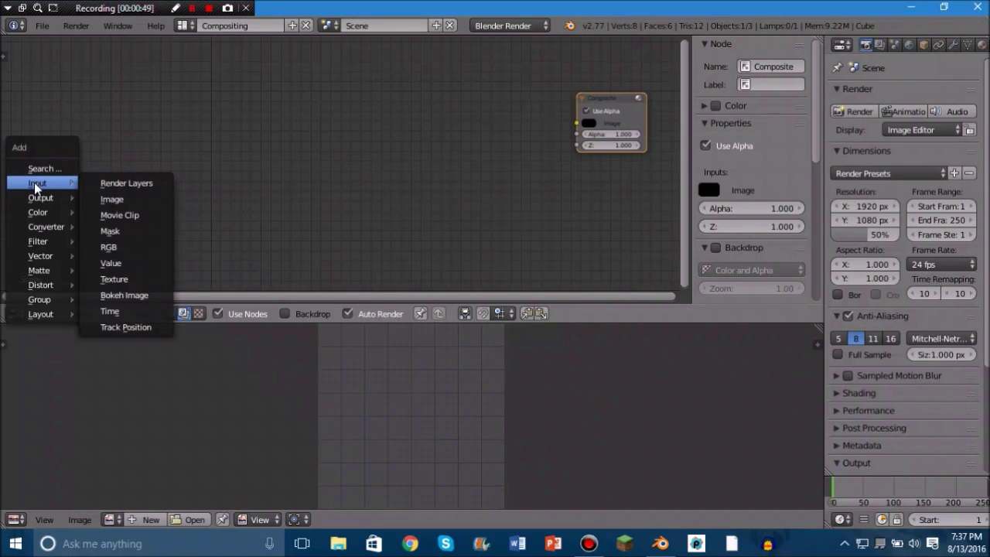
left_click(122, 215)
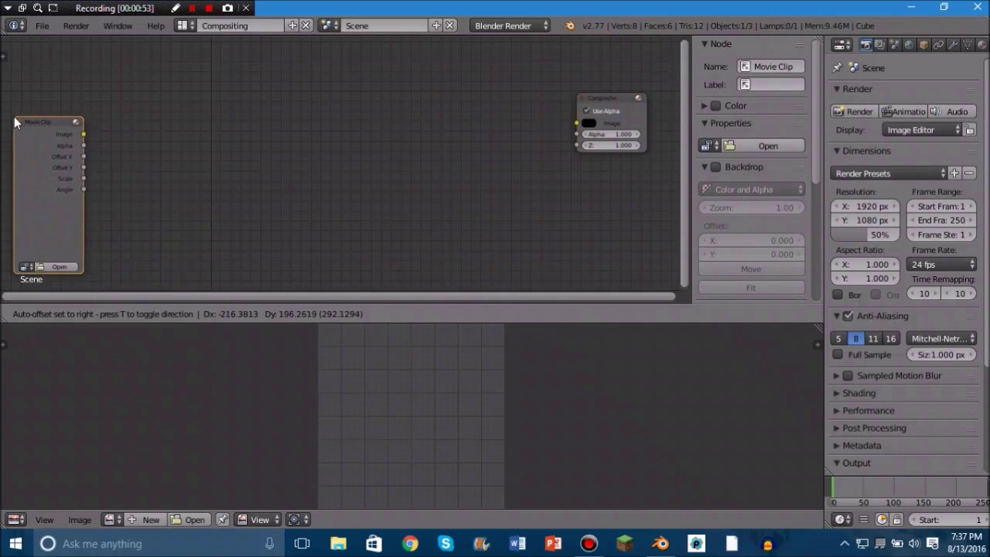
left_click(15, 118)
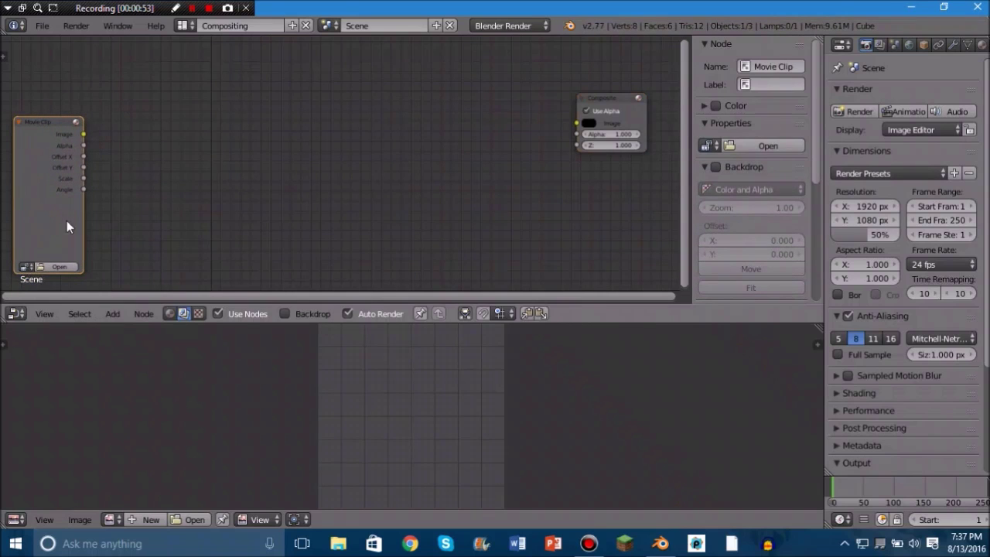
left_click(57, 266)
left_click(87, 181)
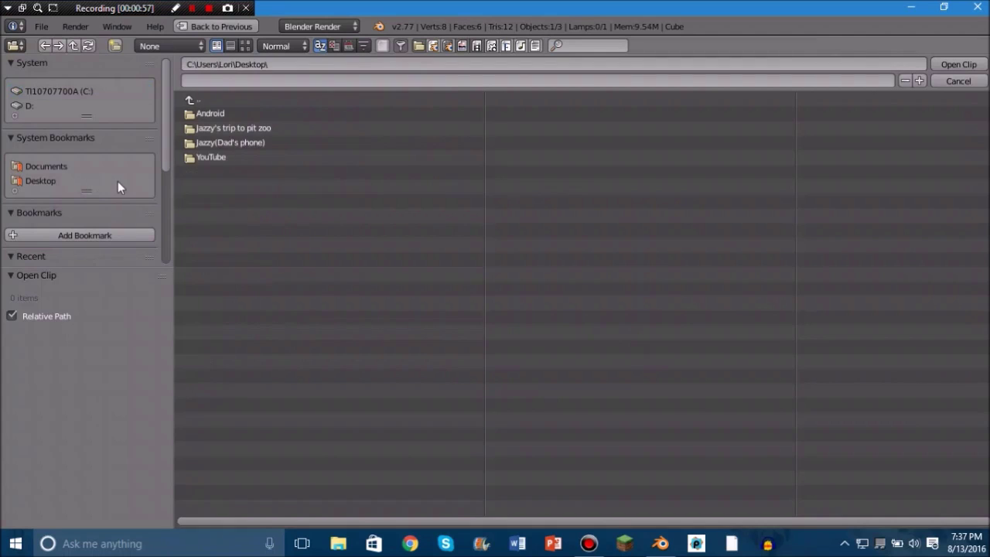
left_click(212, 158)
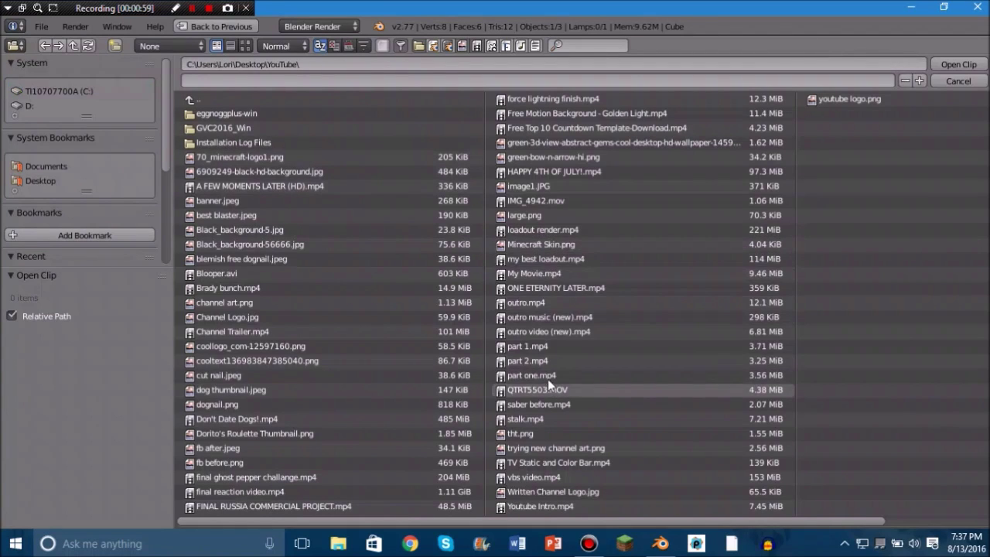
double_click(527, 273)
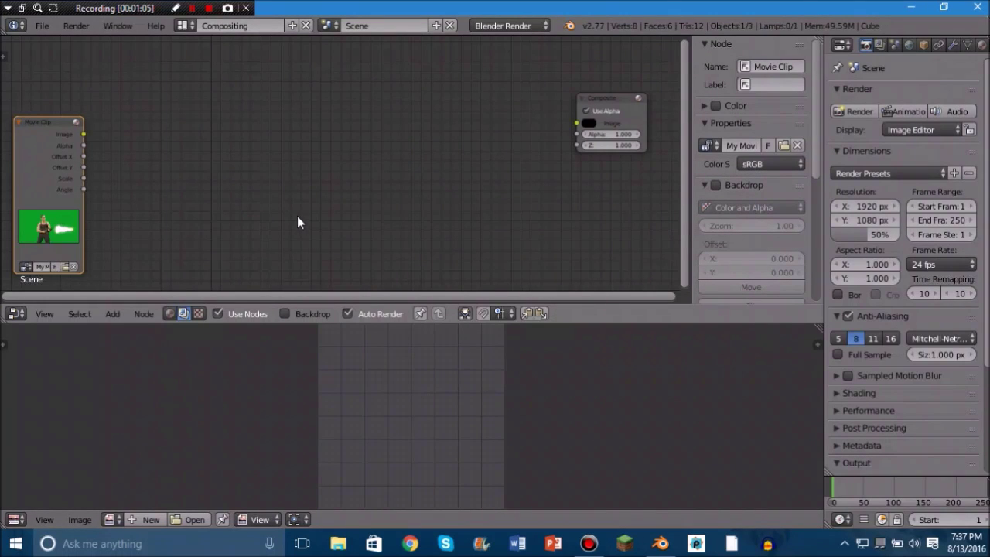
Add a Scale node fed by the Movie Clip's Image output, with Space set to Render Size
key("shift+a")
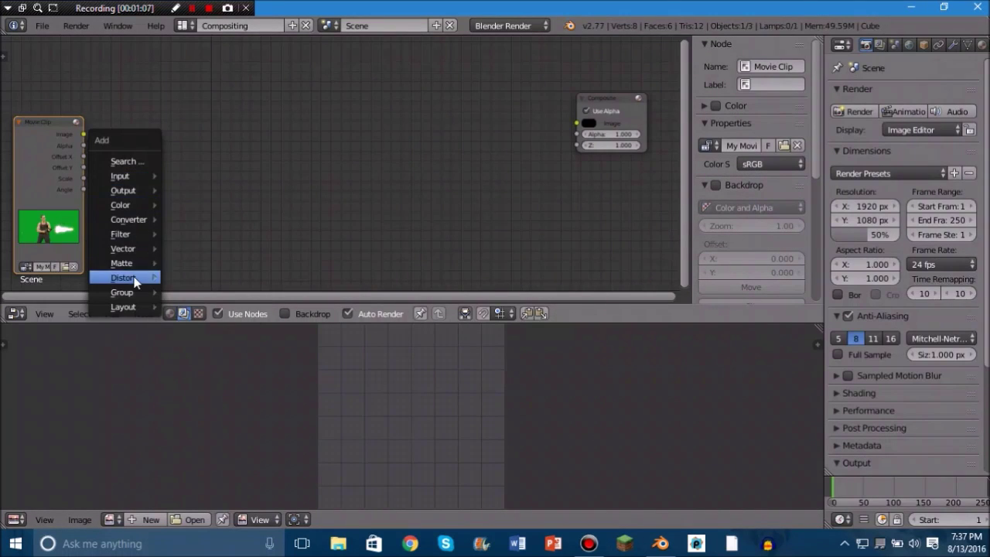
mouse_move(134, 278)
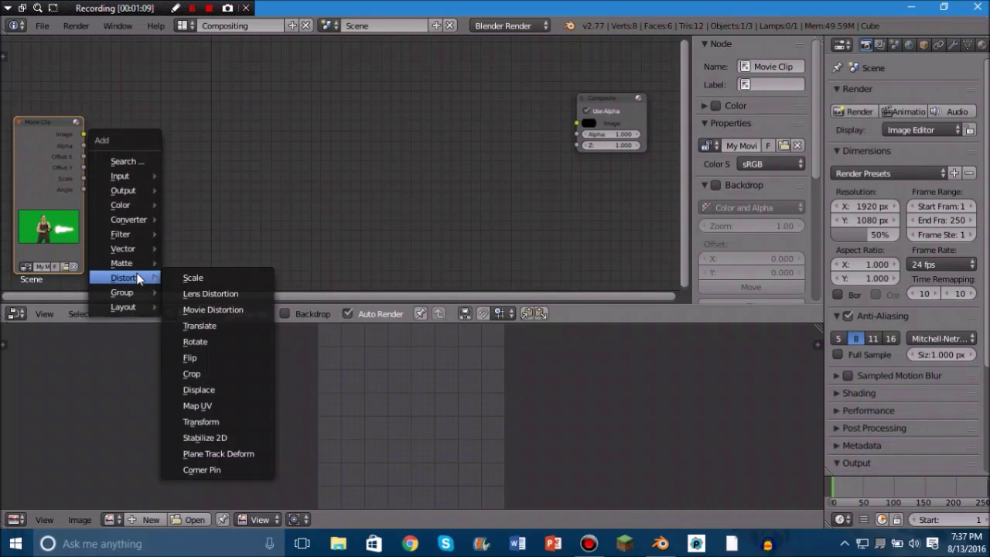
left_click(191, 278)
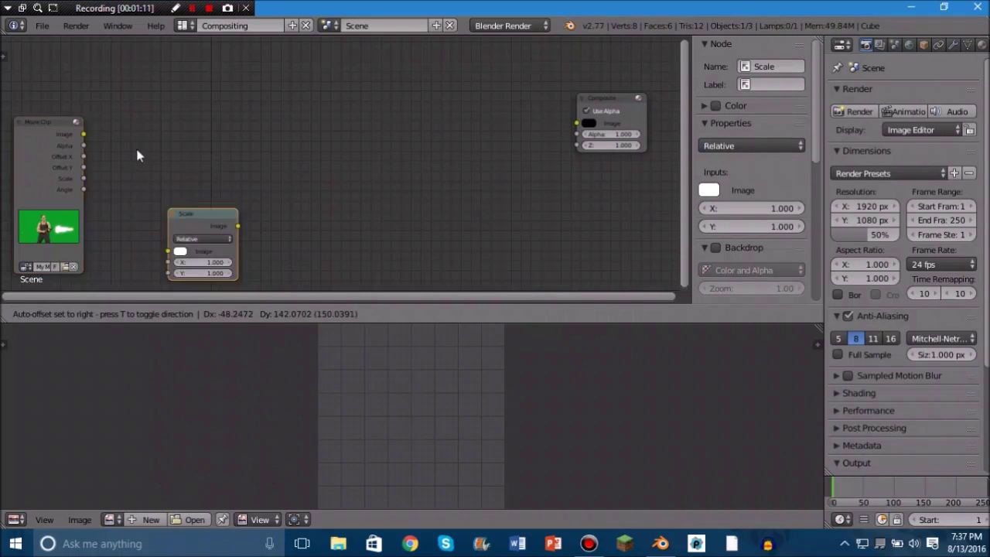
left_click(108, 121)
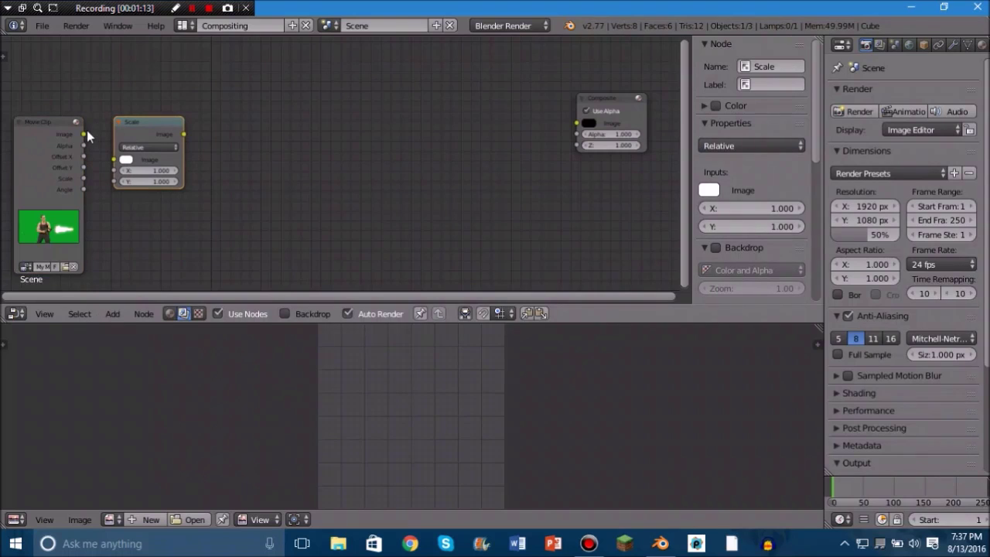
left_click_drag(87, 131, 114, 159)
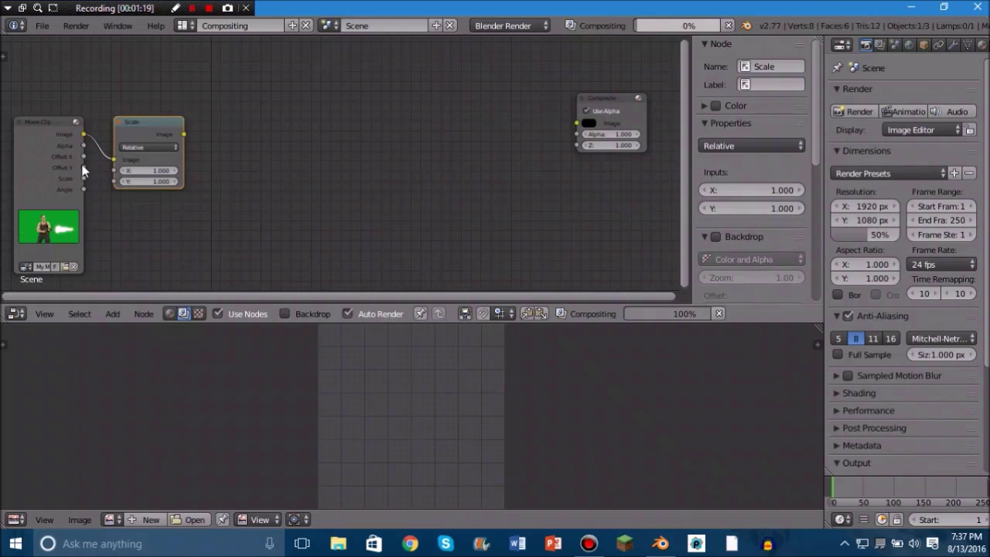
left_click(157, 146)
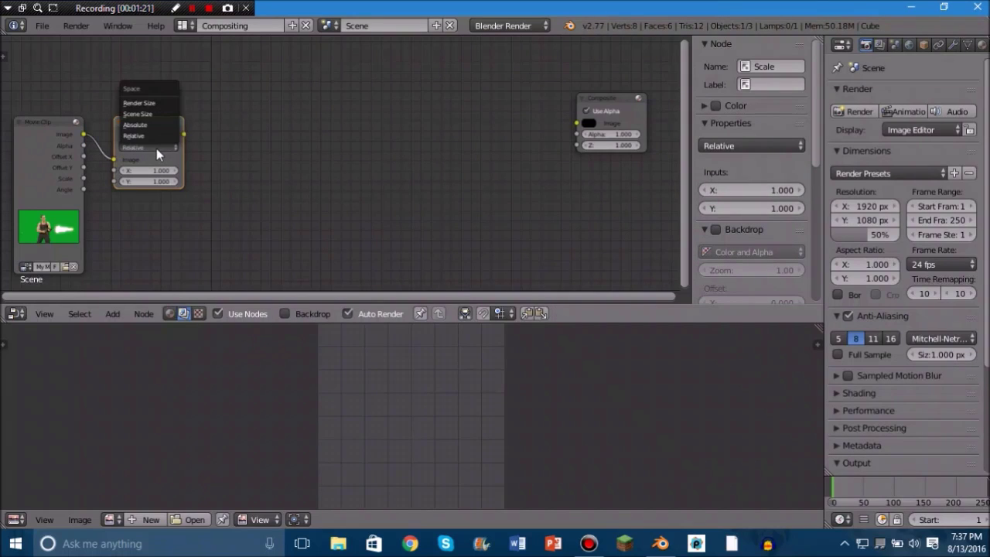
left_click(144, 103)
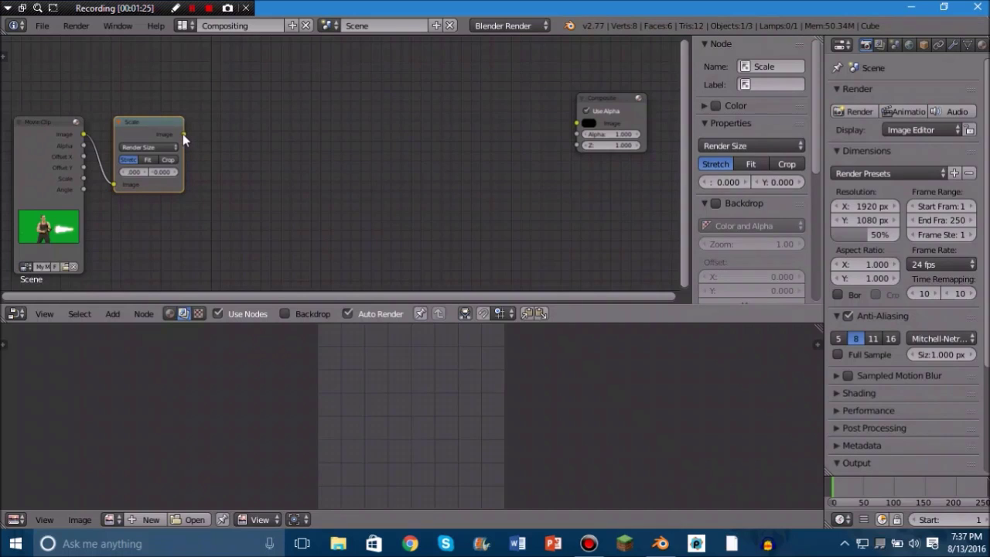
Connect the Scale node's output to the Composite node's Image input
left_click_drag(182, 134, 576, 122)
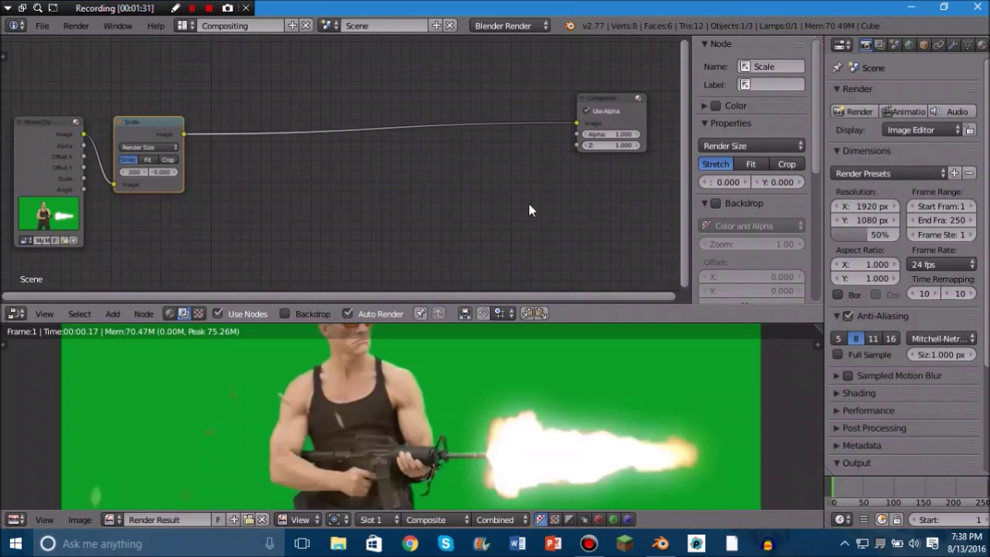
scroll(594, 455, "down", 2)
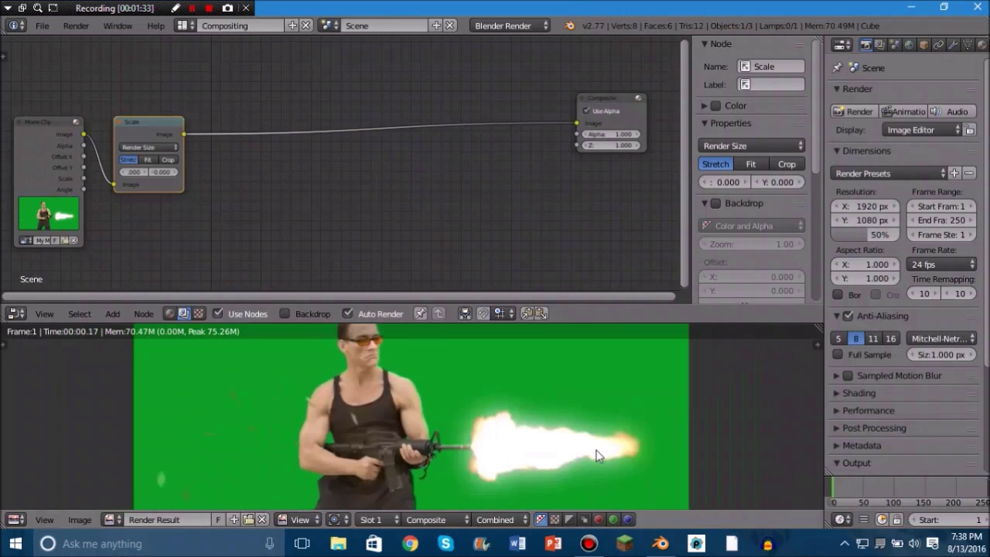
scroll(596, 455, "down", 1)
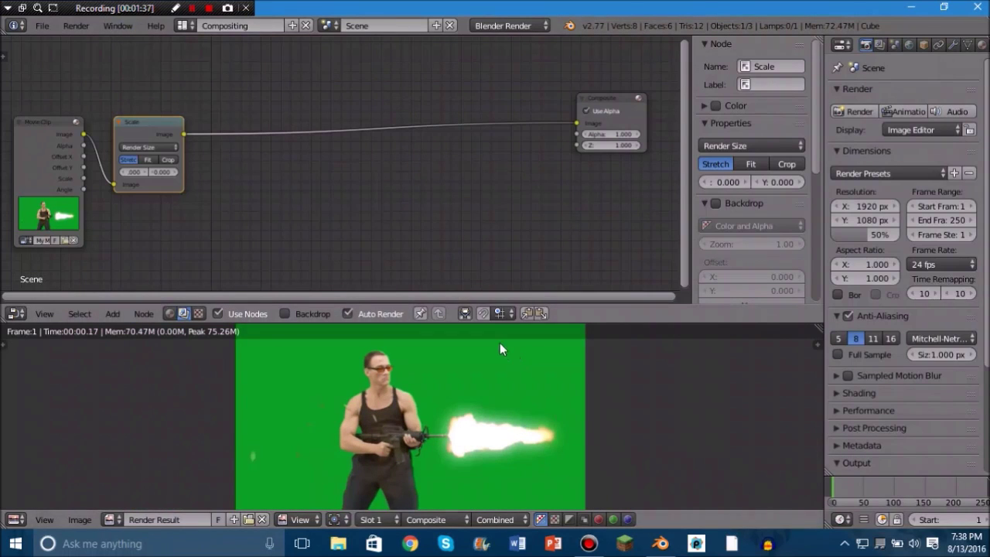
key("shift+a")
mouse_move(251, 156)
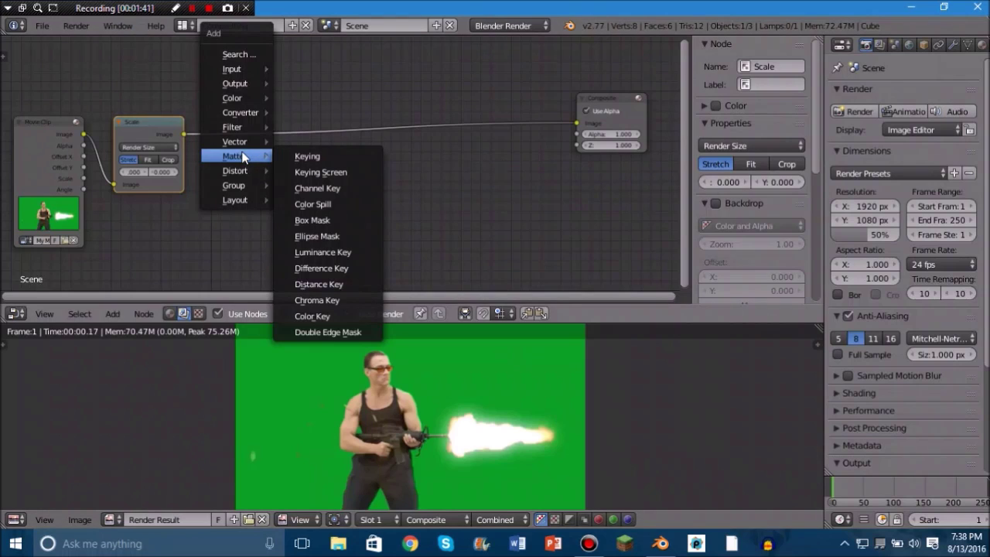
Drop a Keying node onto the Scale–Composite link and eyedrop the green backdrop as its Key Color
left_click(300, 156)
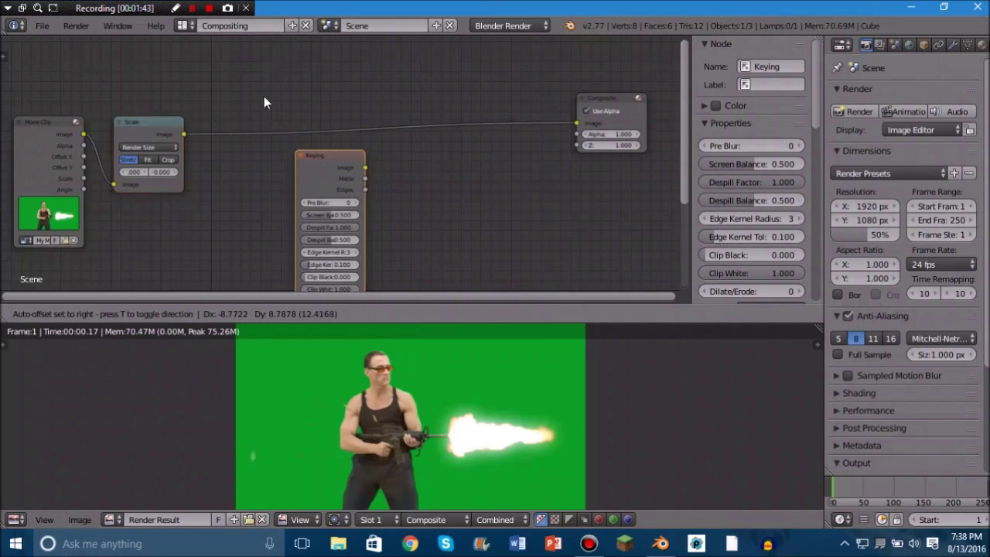
left_click(218, 49)
left_click_drag(218, 49, 239, 54)
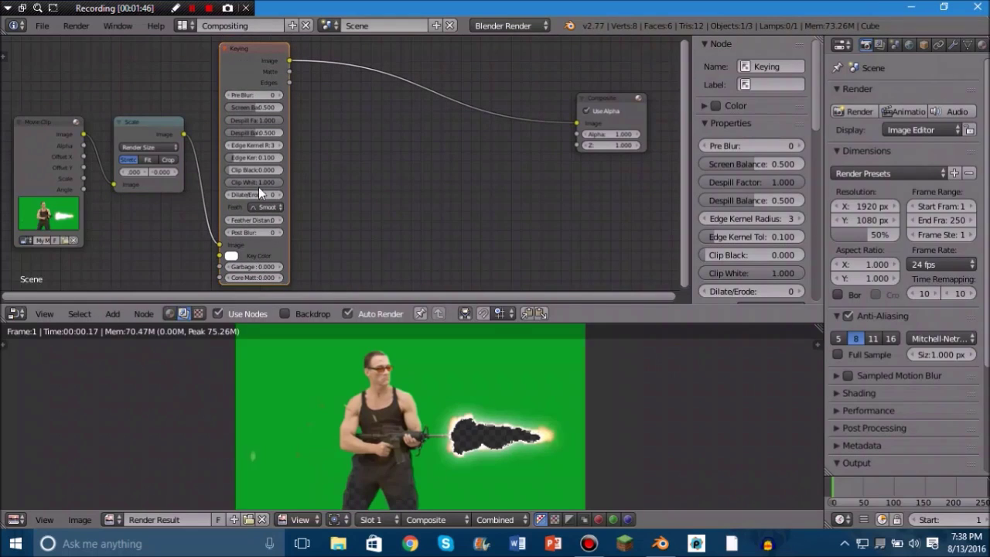
left_click(231, 257)
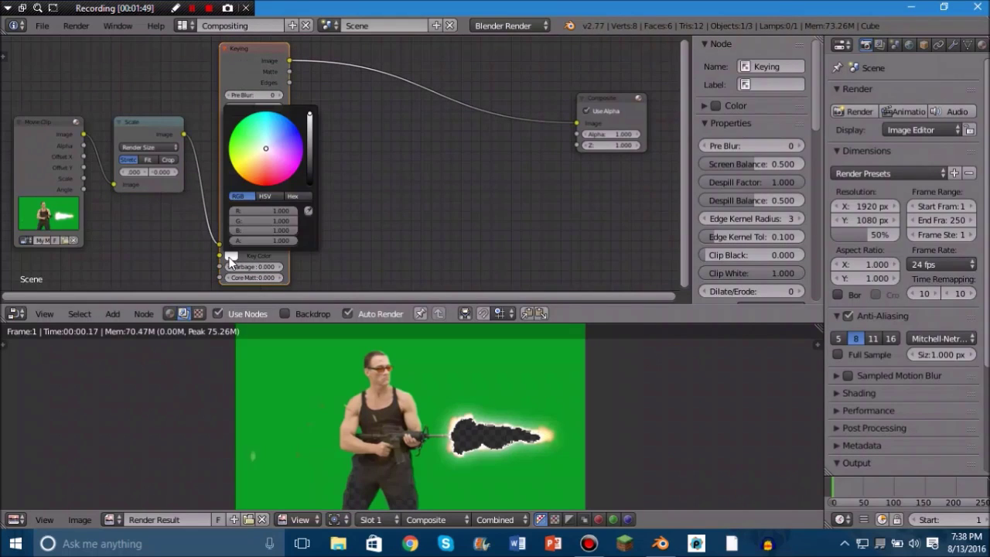
left_click(308, 211)
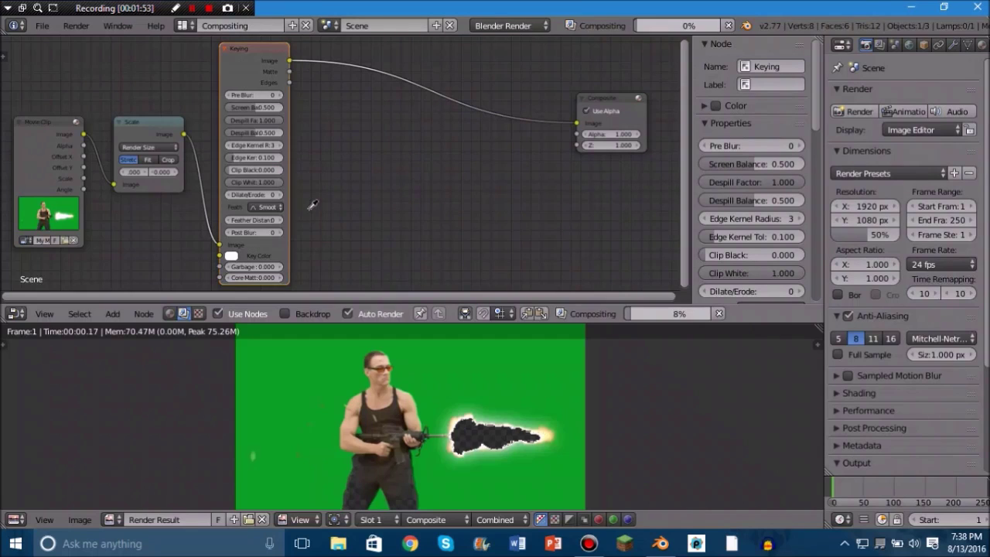
left_click(284, 371)
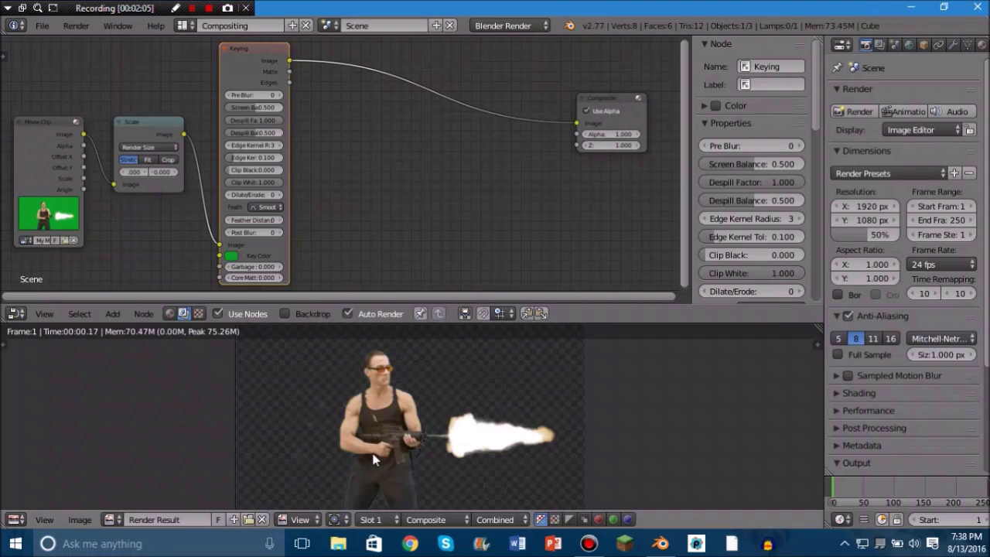
Darken the Keying node's Key Color using its value slider
left_click(230, 256)
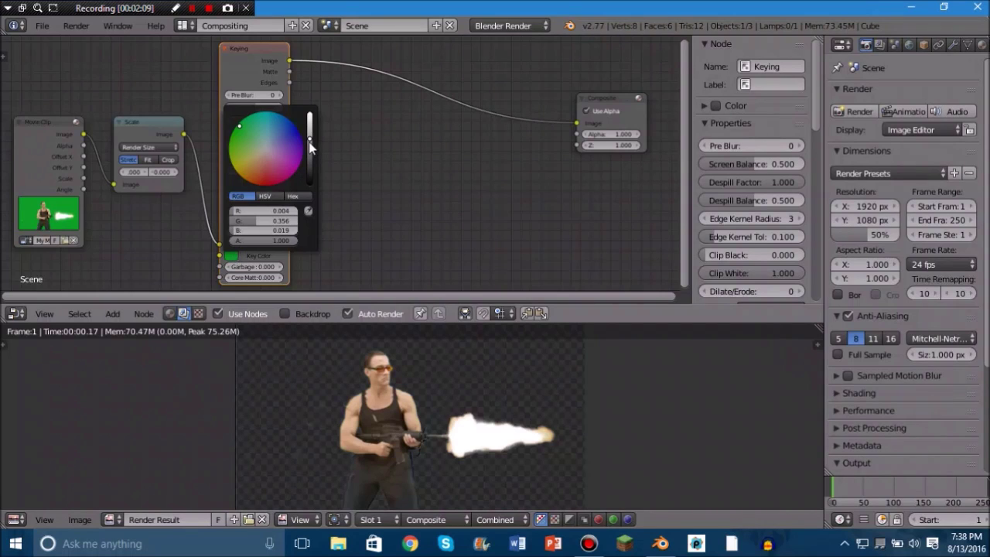
left_click_drag(308, 141, 310, 163)
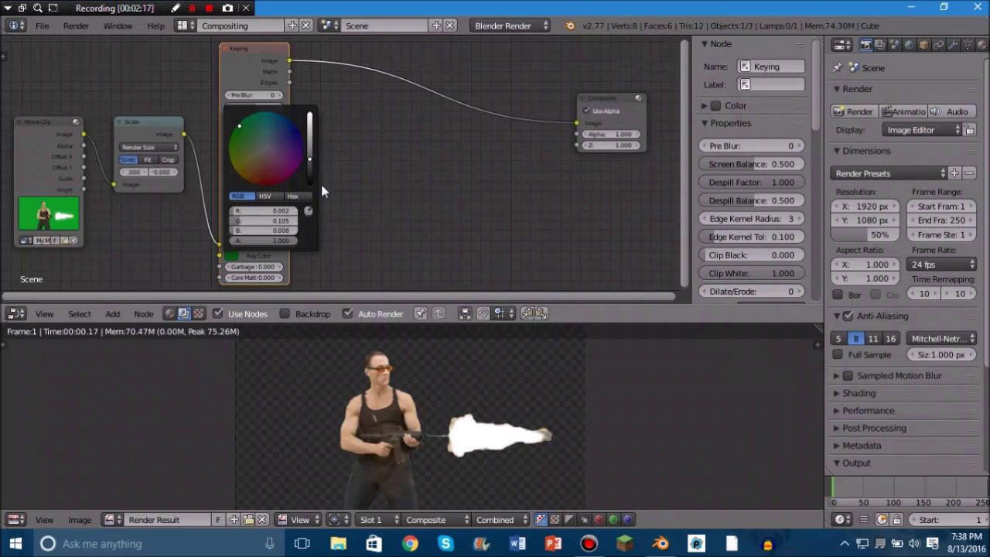
left_click_drag(309, 160, 308, 158)
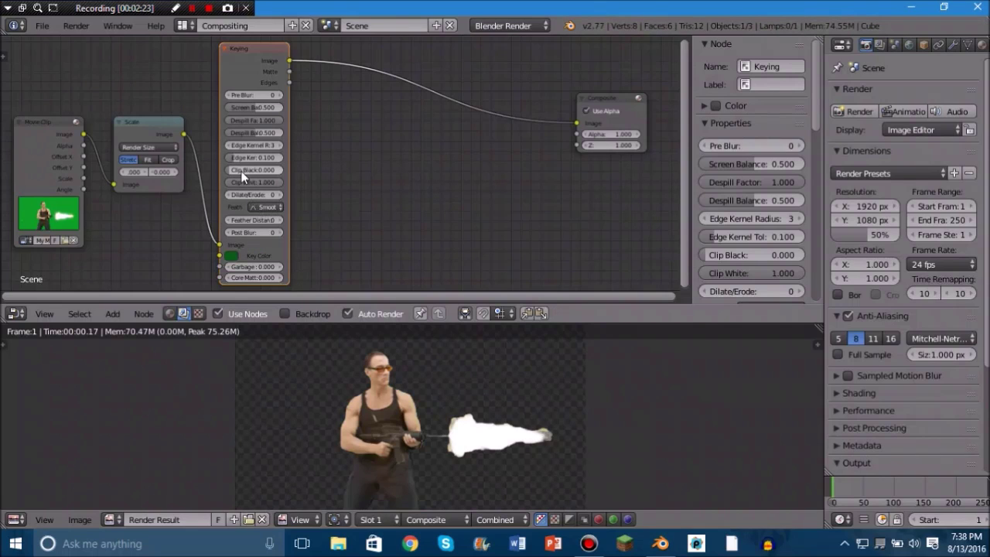
Set the Keying node's Clip Black to 0.309 and shift the Composite node down-right
left_click_drag(242, 173, 246, 169)
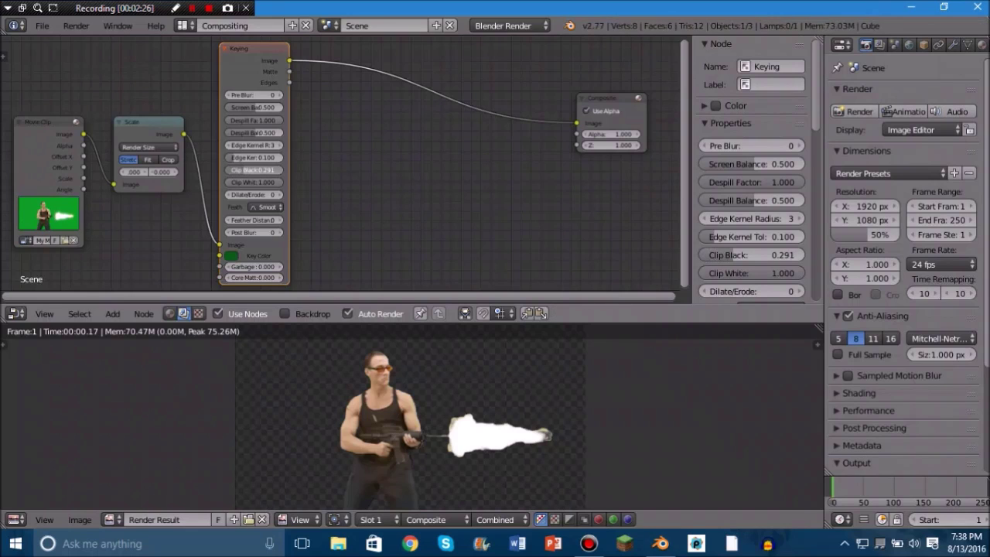
left_click(246, 170)
left_click(337, 171)
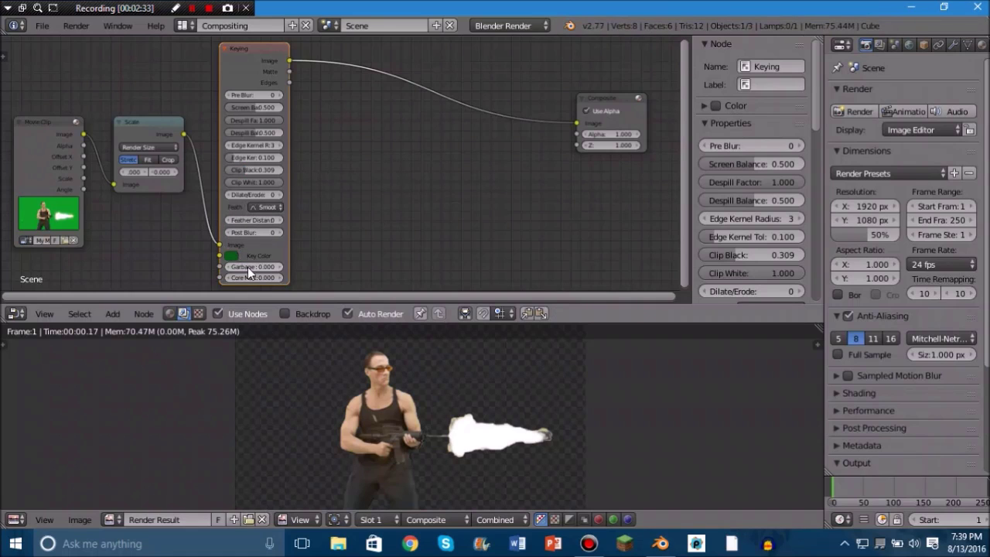
left_click_drag(585, 104, 619, 115)
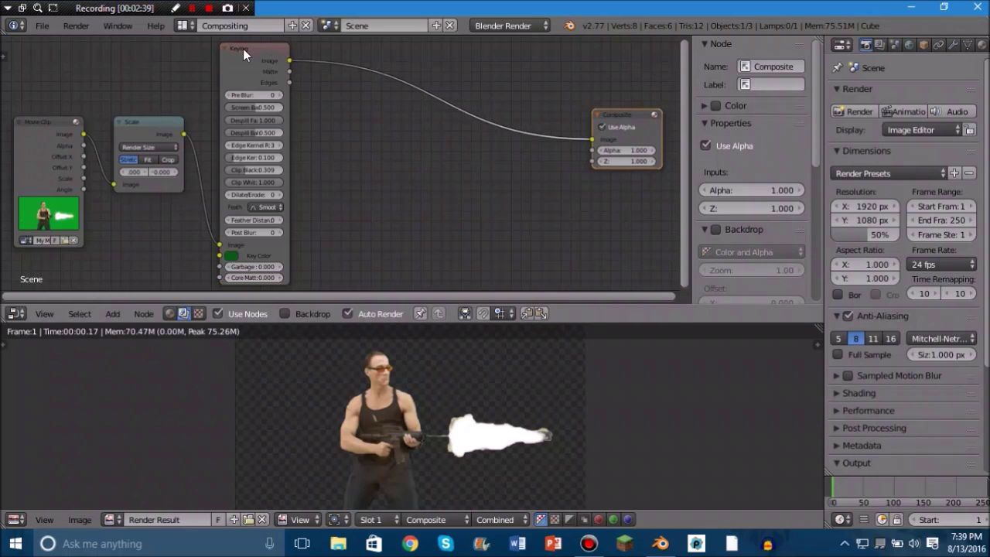
Collapse the Keying, Scale and Movie Clip nodes and line them up diagonally toward Composite
mouse_move(242, 49)
left_mouse_down()
mouse_move(274, 58)
mouse_move(249, 58)
left_mouse_up()
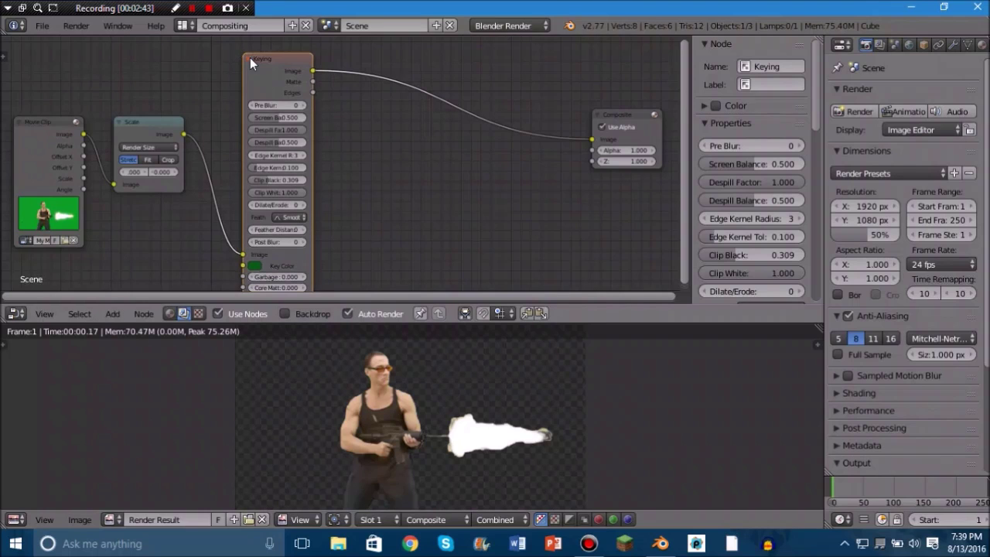
left_click(248, 58)
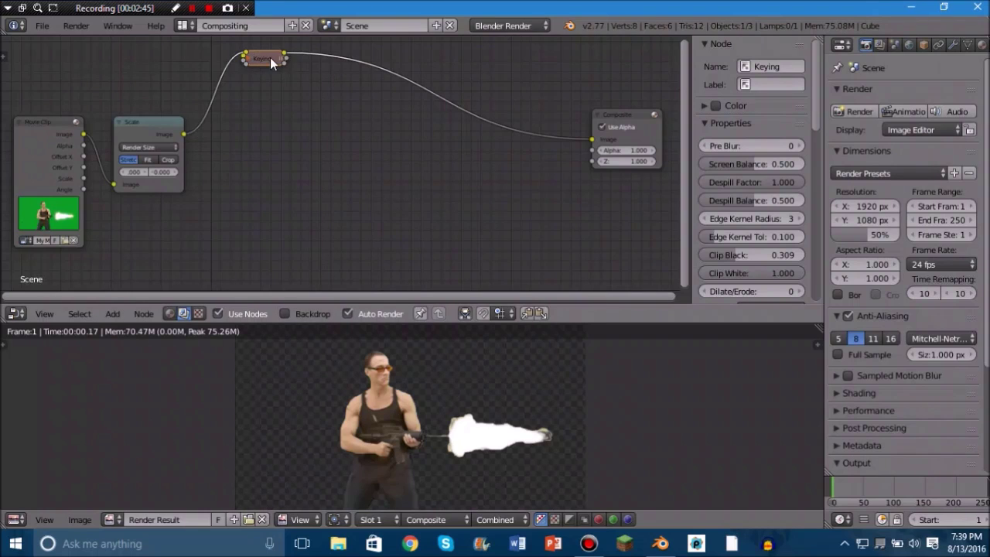
left_click_drag(270, 58, 303, 200)
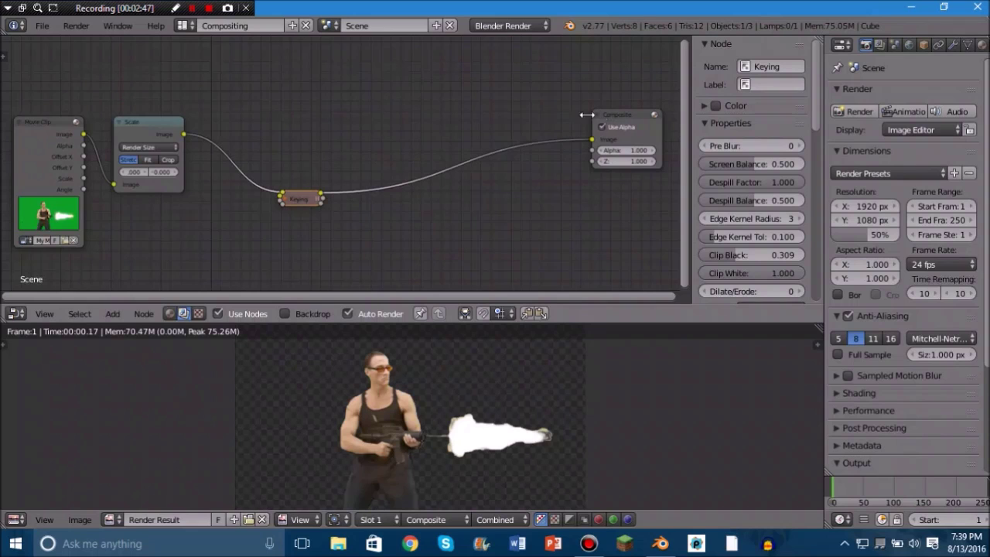
left_click(120, 122)
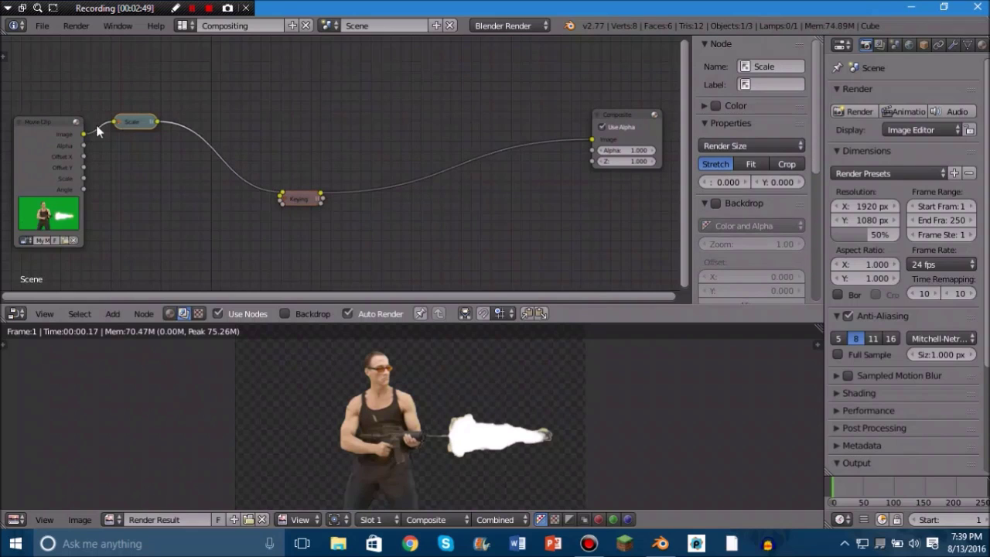
left_click(22, 124)
left_click_drag(30, 122, 35, 199)
left_click_drag(136, 120, 157, 256)
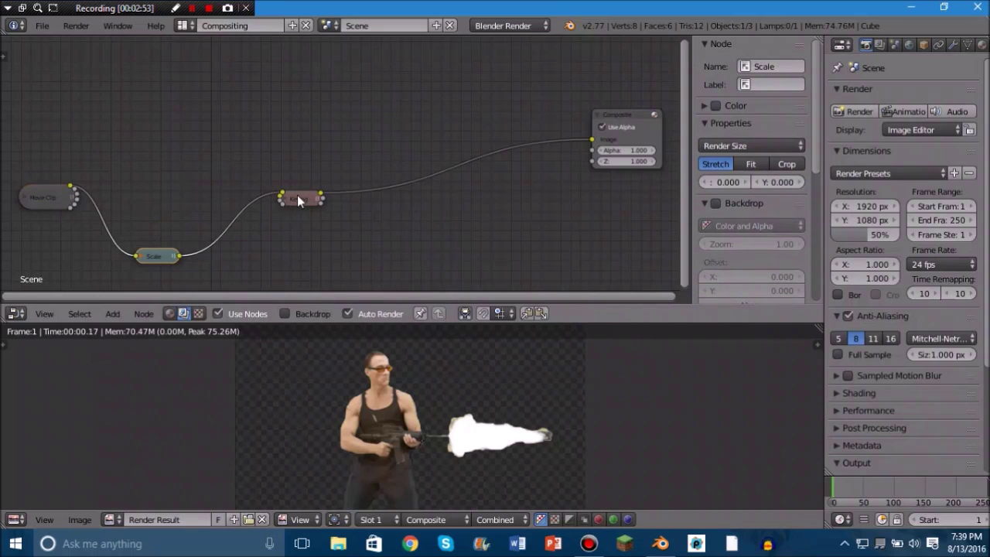
left_click_drag(297, 199, 338, 220)
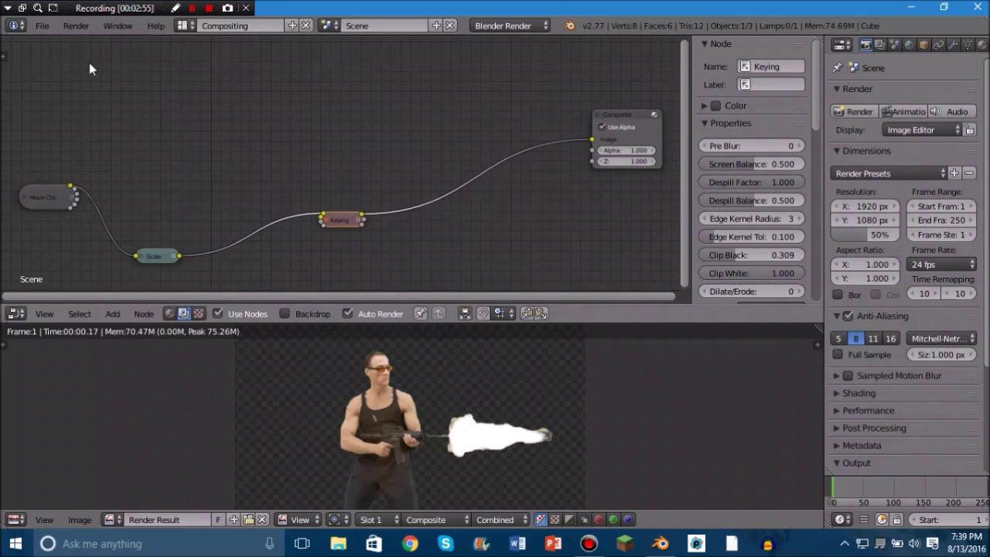
key("shift+a")
Place an Image input node at top left and load the mountain lake picture from Downloads
mouse_move(40, 71)
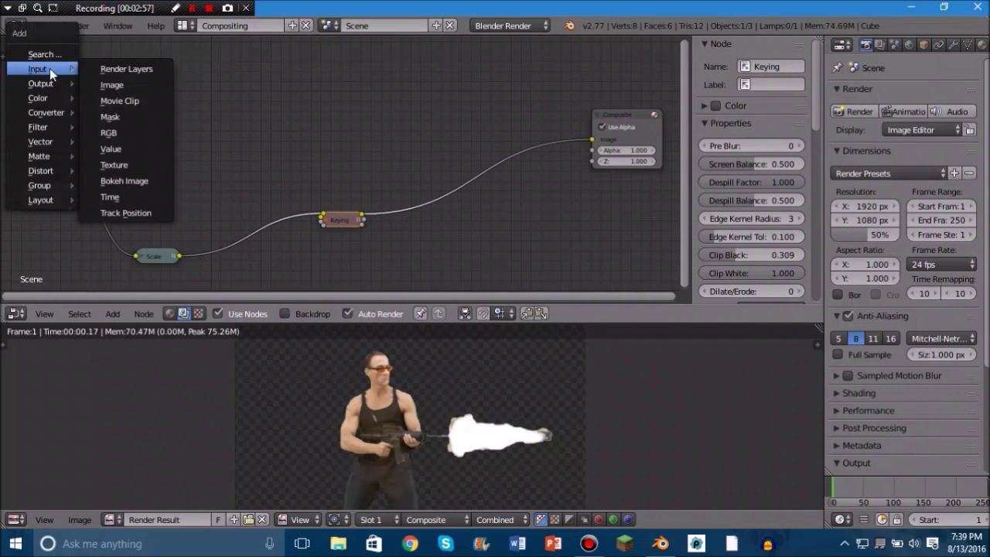
left_click(151, 85)
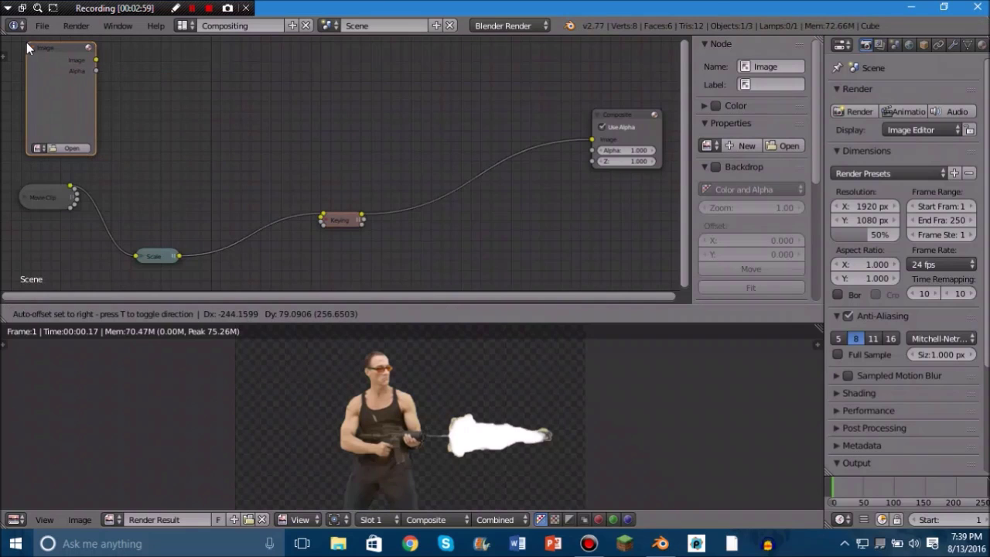
left_click(28, 42)
left_click(68, 148)
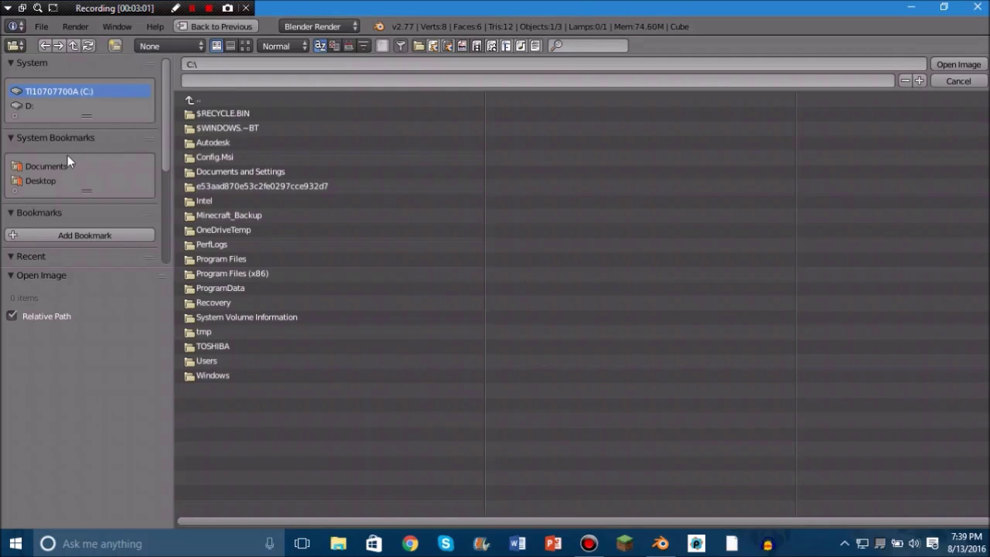
left_click(55, 167)
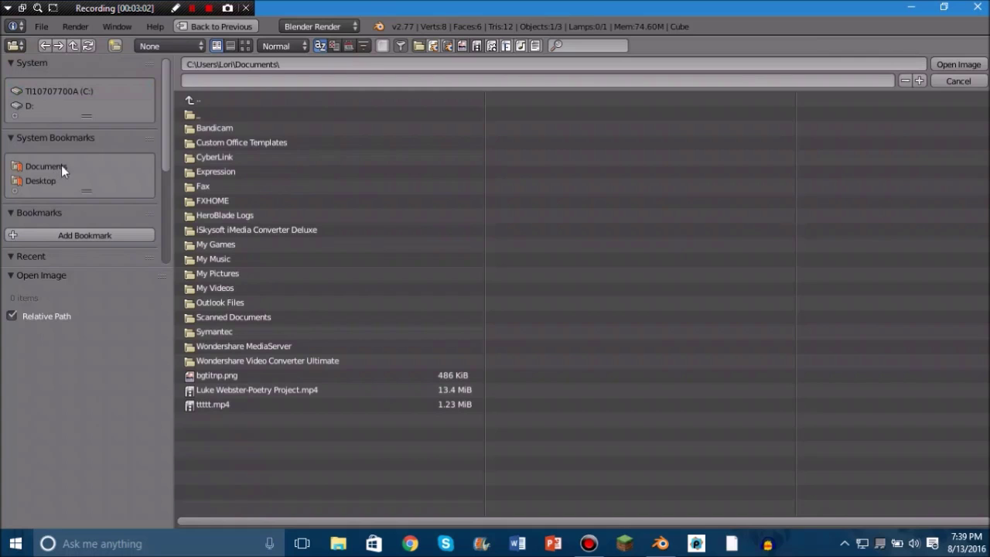
left_click(223, 99)
left_click(224, 201)
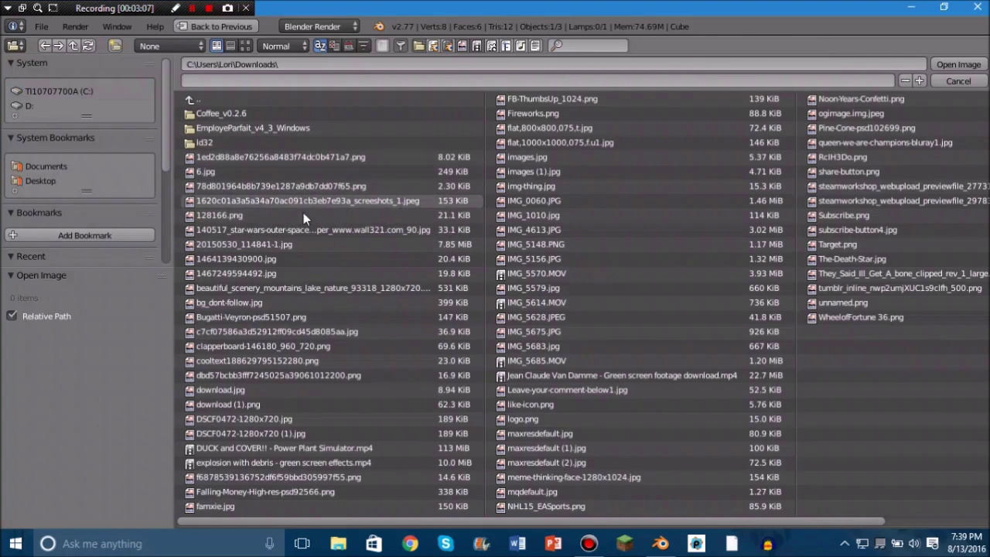
double_click(294, 290)
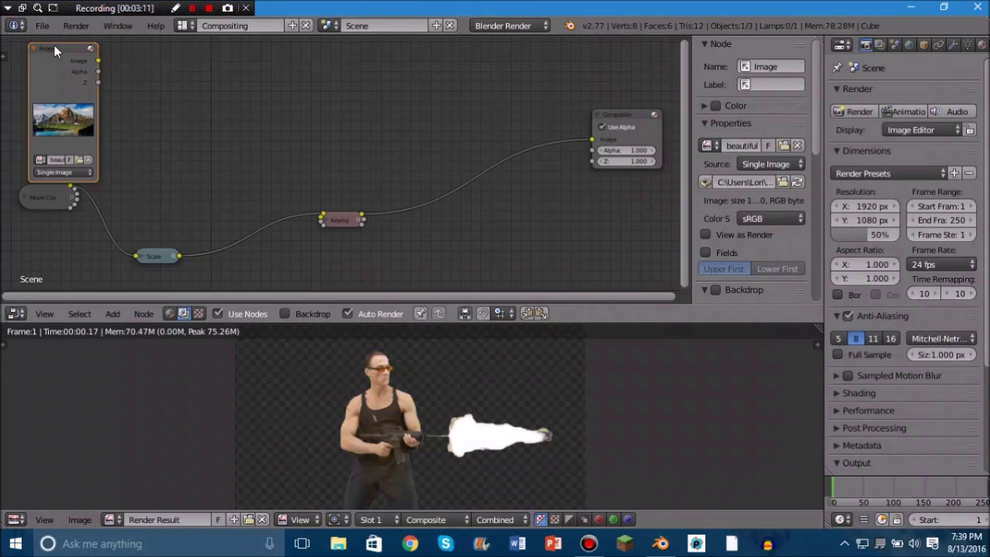
Add a second Scale node fed by the mountain image, with its space set to Render Size
key("shift+a")
mouse_move(176, 133)
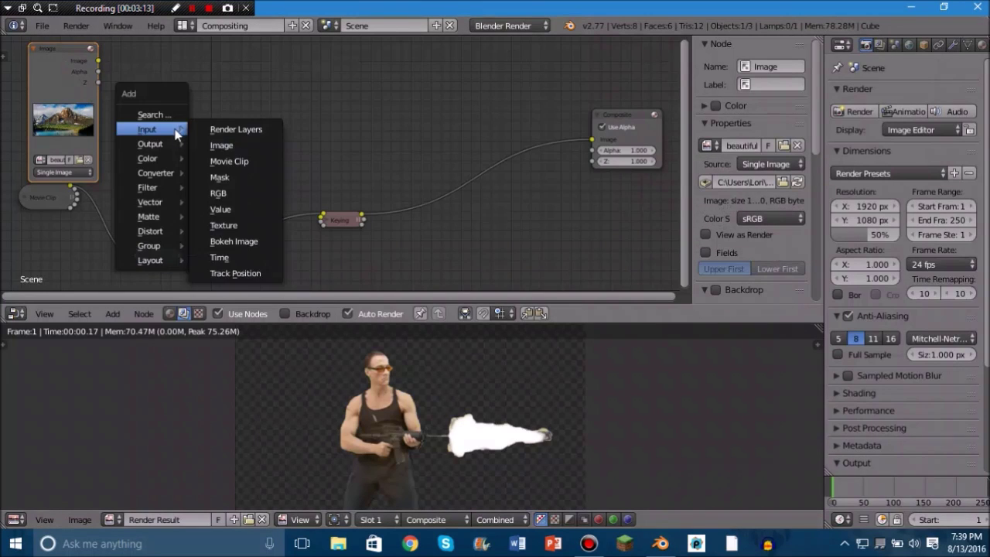
mouse_move(150, 231)
left_click(212, 222)
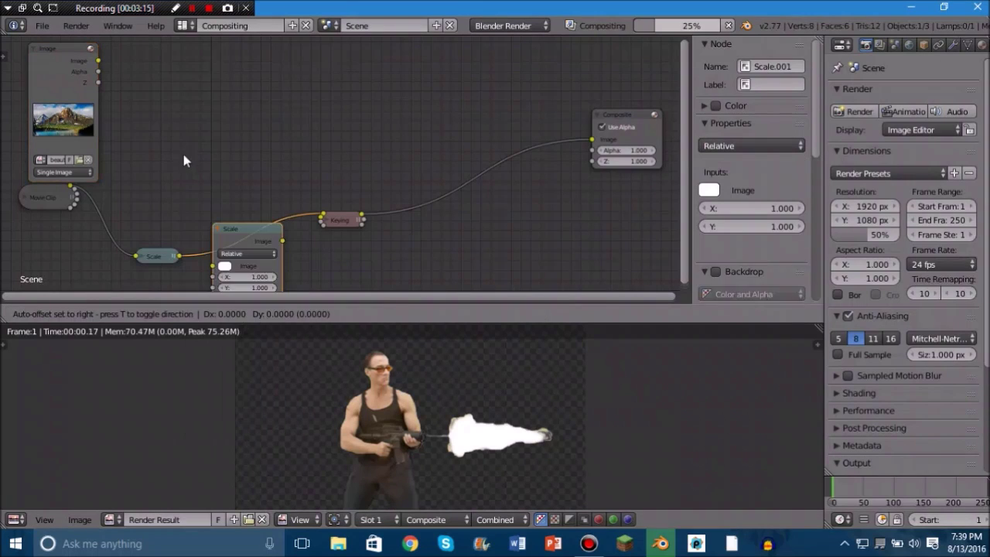
left_click(142, 39)
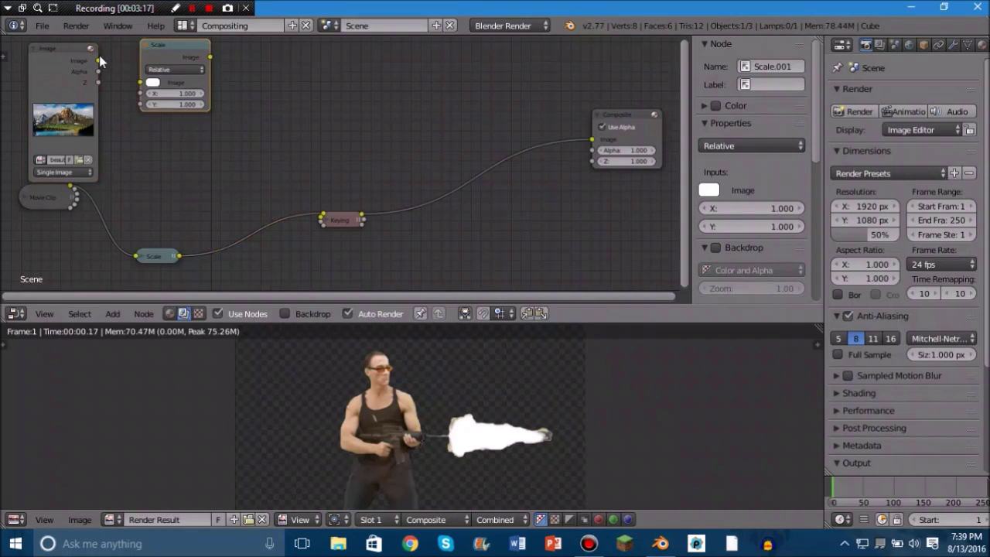
key("g")
left_click(98, 56)
left_click_drag(99, 61, 147, 78)
left_click(180, 66)
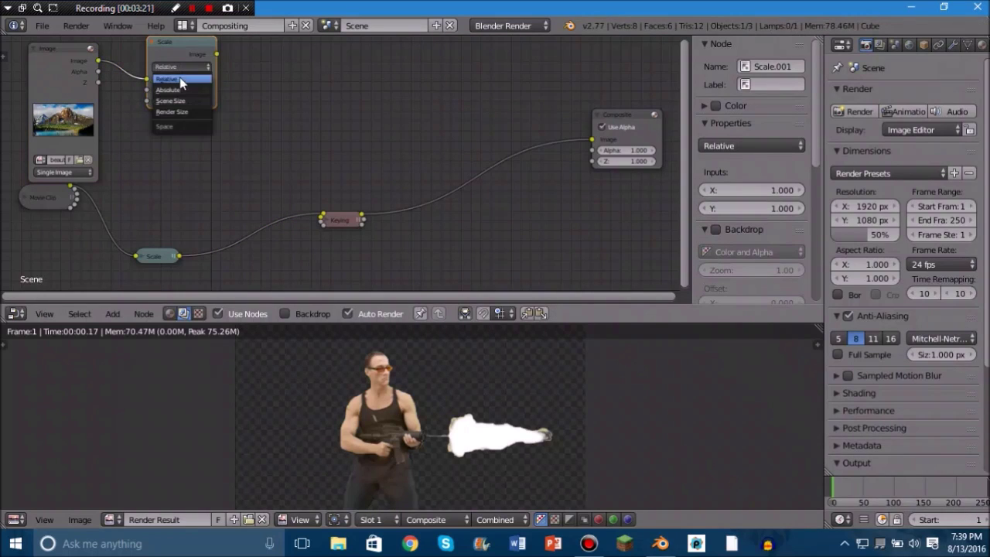
left_click(183, 113)
mouse_move(191, 52)
left_mouse_down()
mouse_move(169, 49)
mouse_move(179, 60)
left_mouse_up()
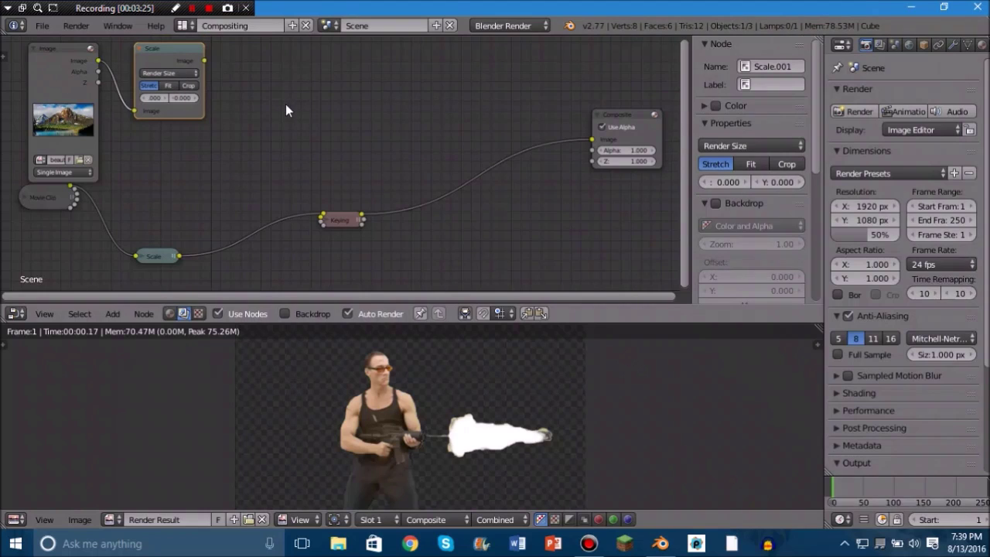
Add an Alpha Over node from the Color category
key("shift+a")
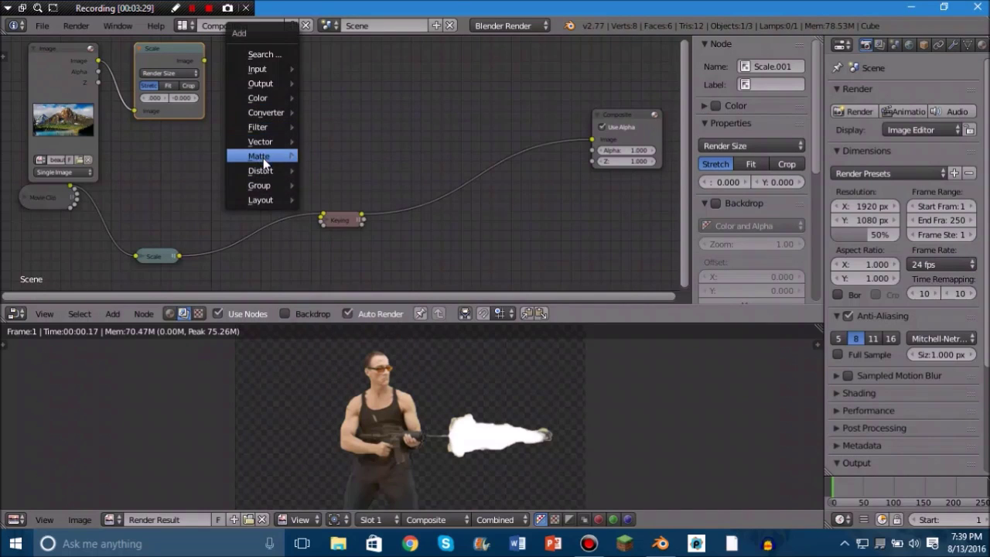
mouse_move(255, 101)
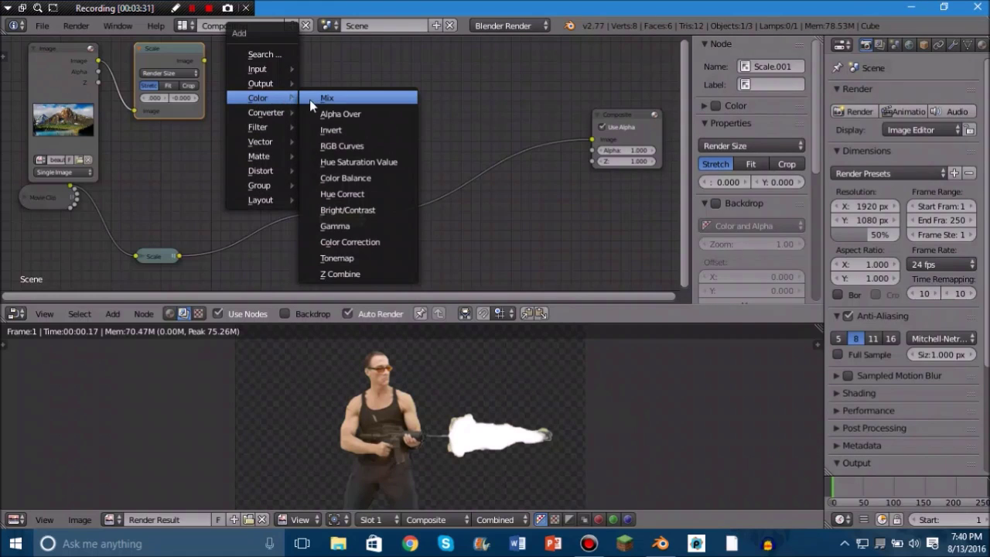
left_click(337, 116)
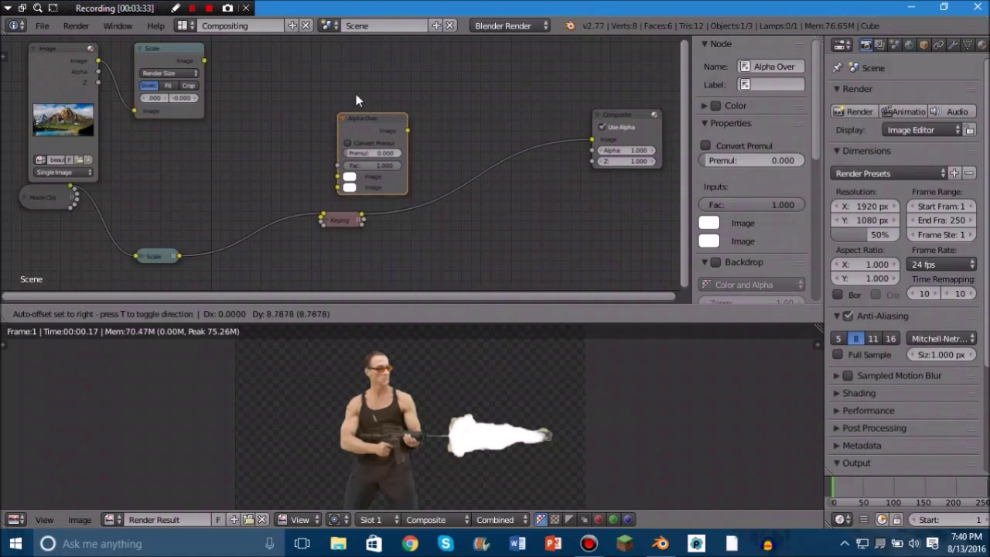
Put Alpha Over on the Keying–Composite link, plug in the scaled mountain image, and enable Convert Premul
left_click(439, 152)
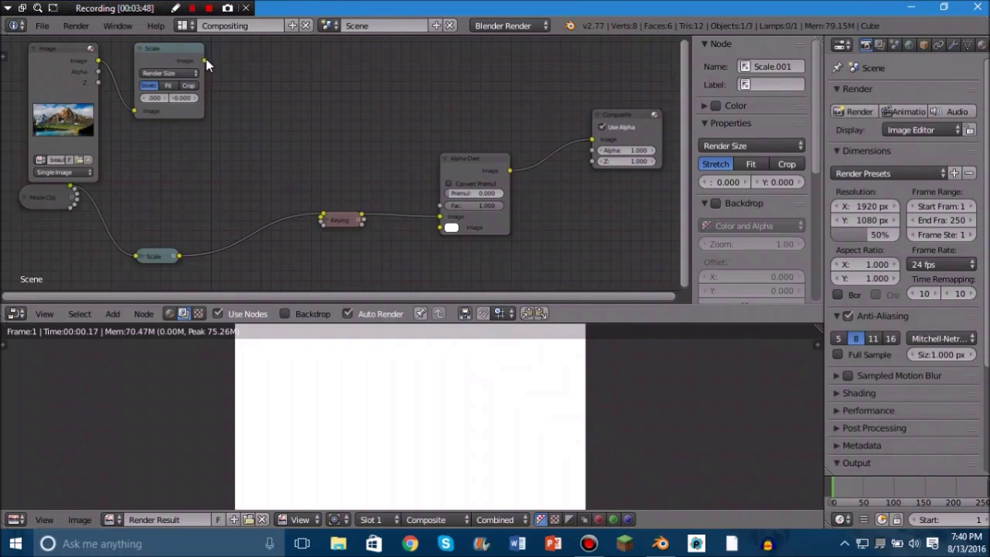
left_click_drag(204, 60, 440, 225)
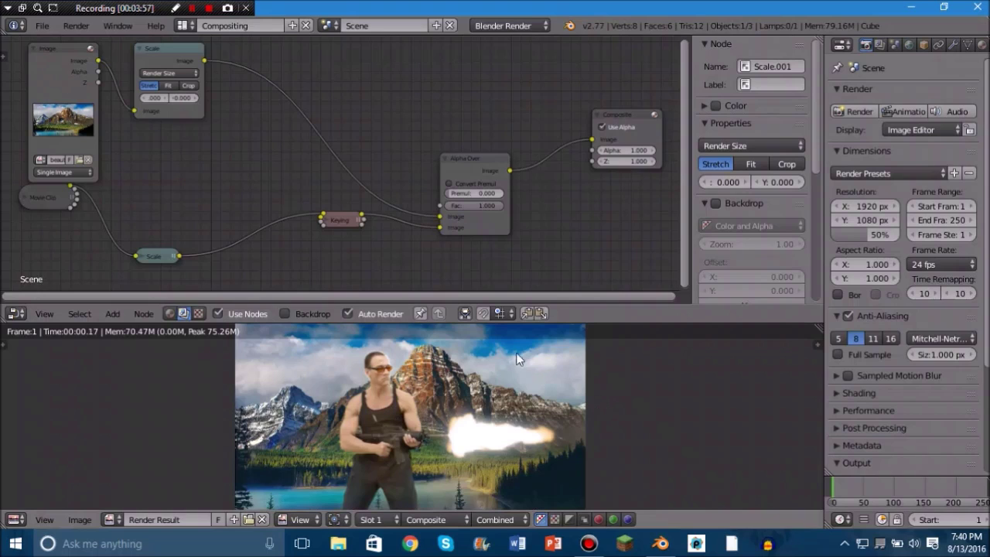
left_click(450, 184)
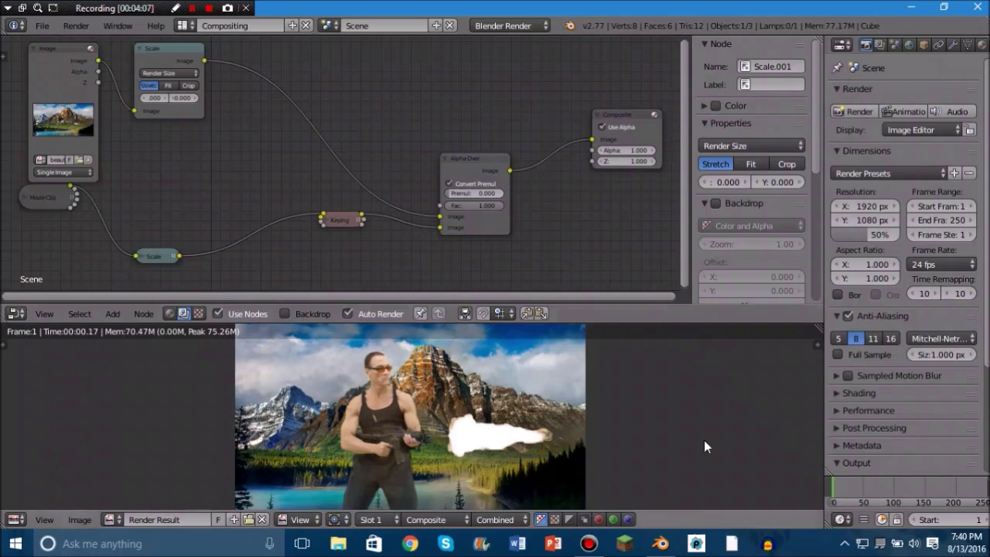
Jump to three progressively later timeline frames to preview the actor composited over the mountains
left_click(842, 494)
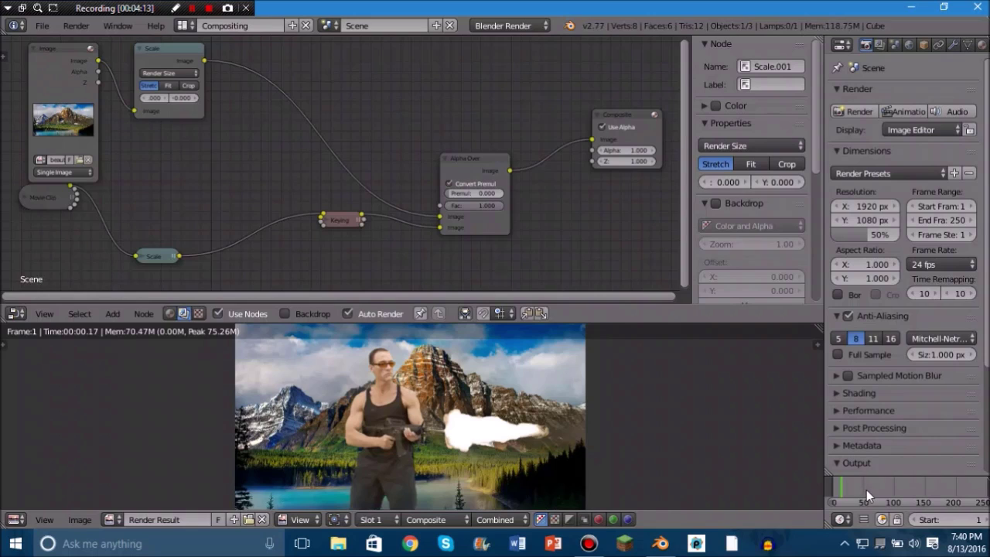
left_click(871, 492)
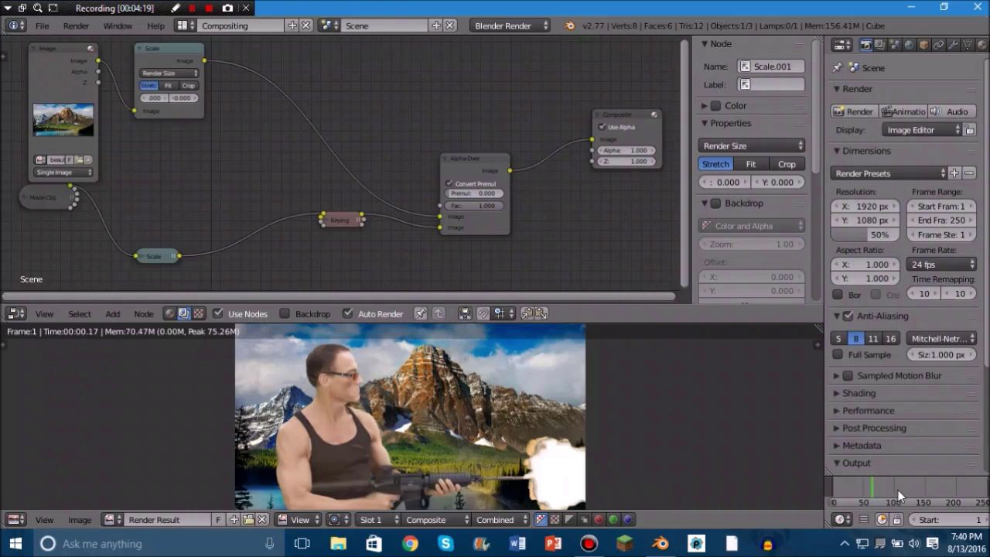
left_click(898, 489)
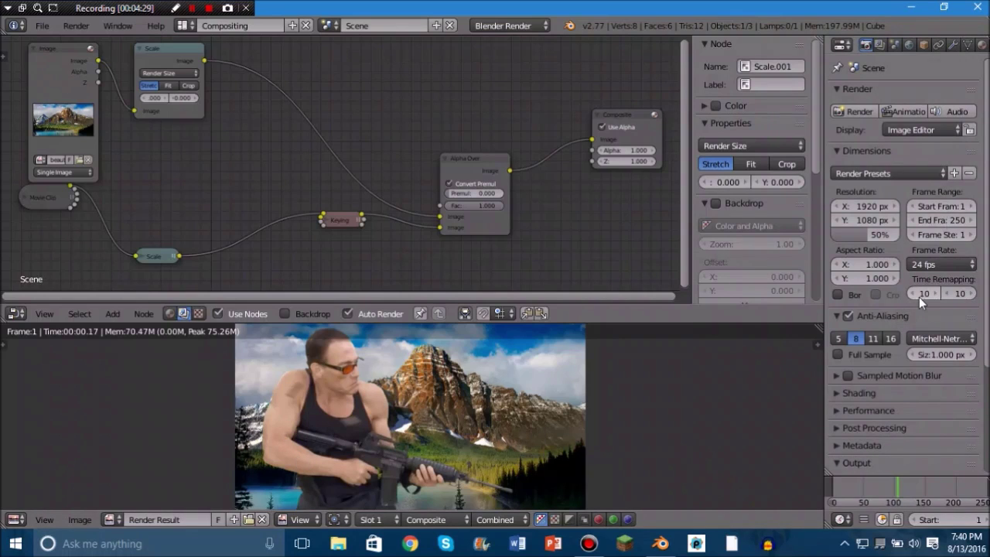
scroll(919, 297, "down", 1)
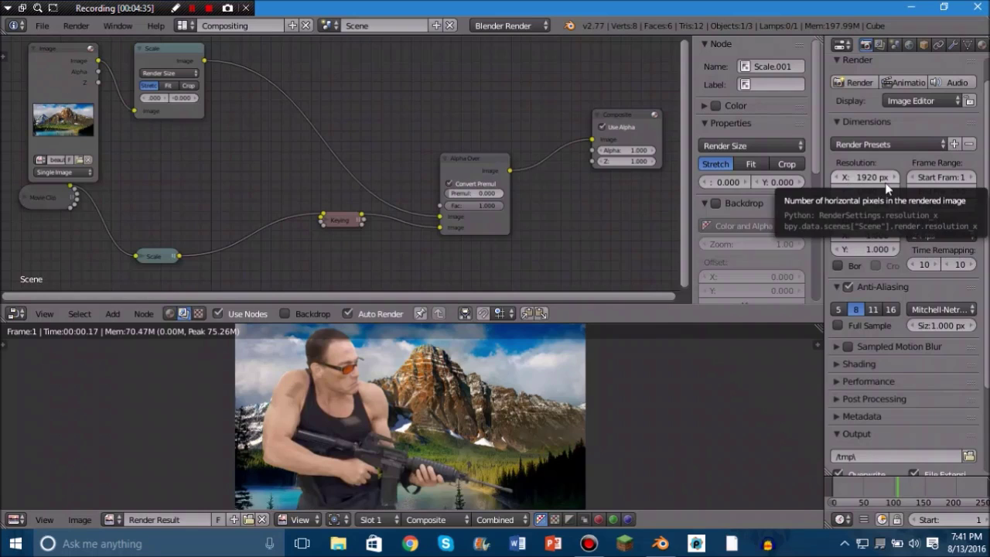
Set Resolution X to 1280 and Y to 720, then preview a later frame of the composite
left_click(836, 177)
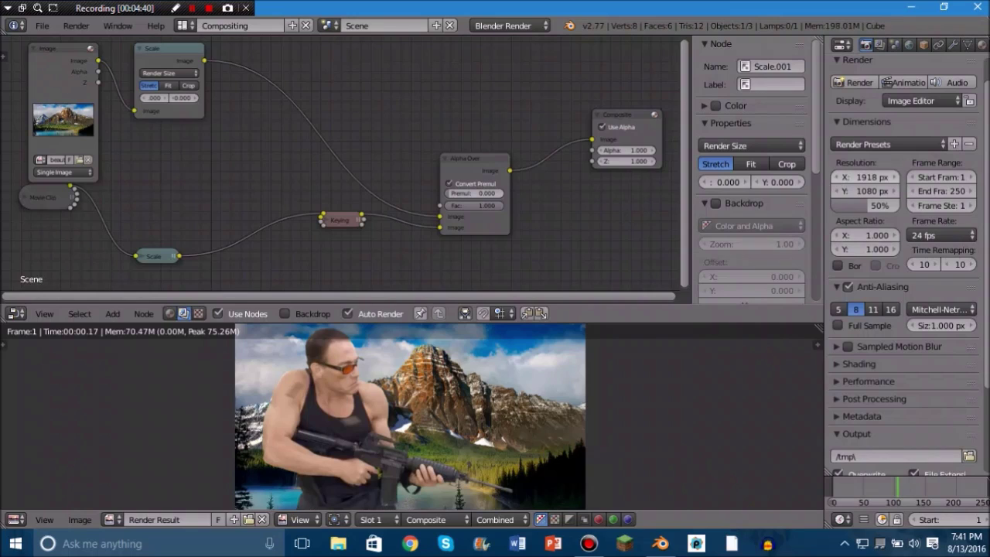
left_click(836, 177)
left_click(836, 177)
left_click(835, 177)
left_click(858, 177)
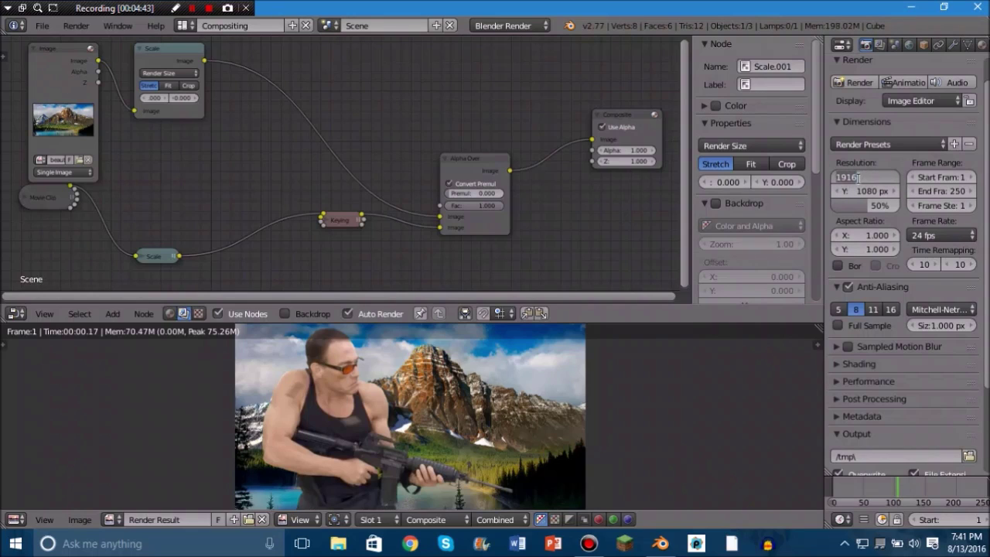
type("1280")
key("Return")
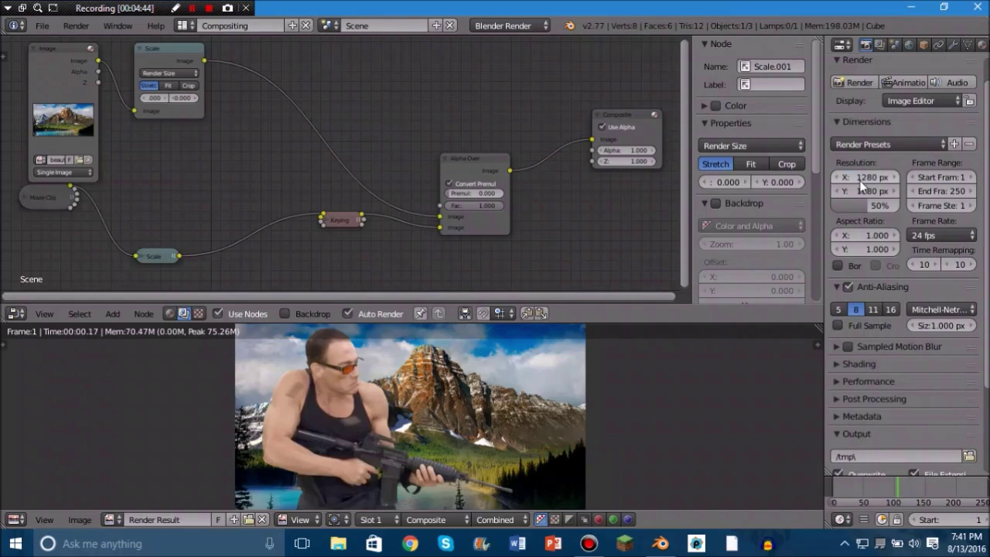
left_click(860, 190)
type("720")
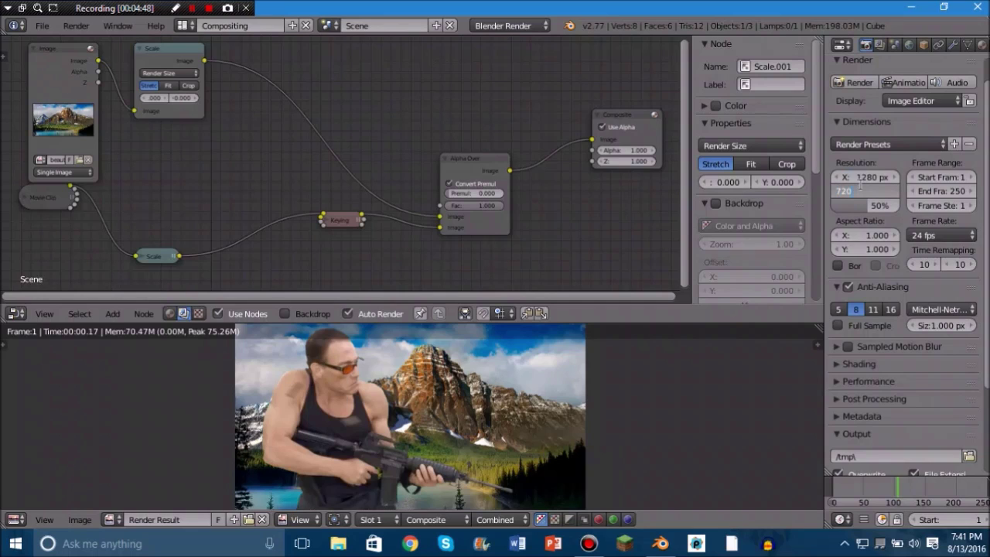
key("Return")
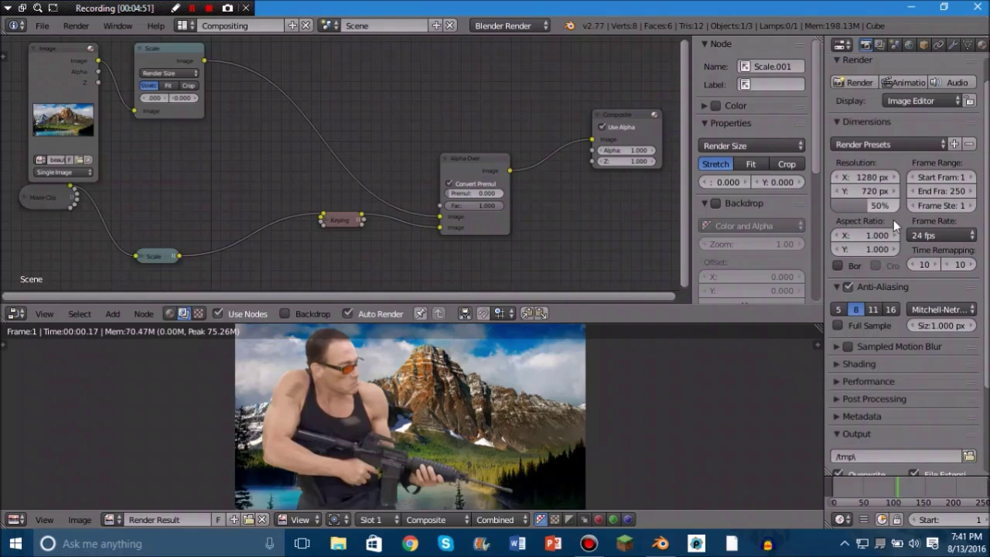
scroll(922, 508, "down", 1)
left_click(944, 492)
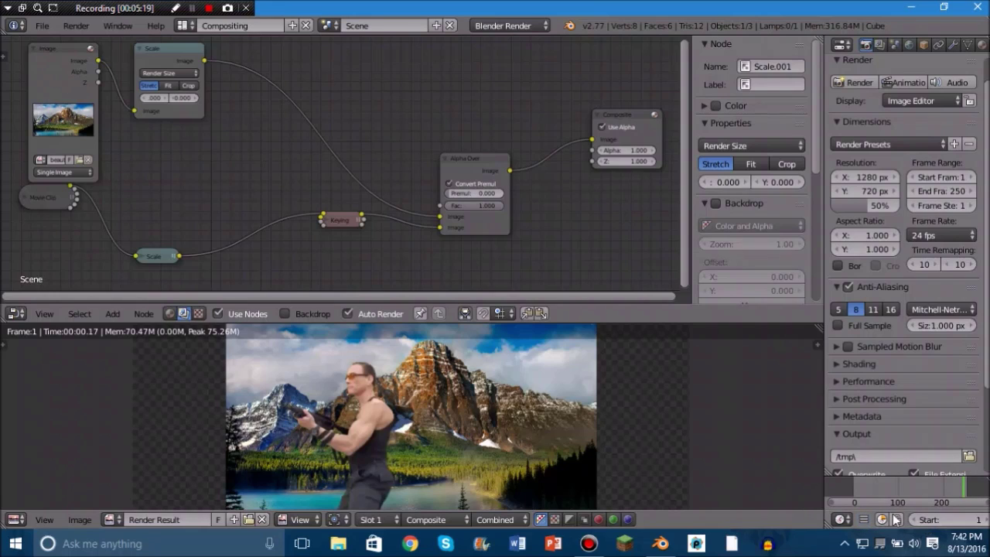
Scrub and step through frames to find the clip's last frame, 373
scroll(915, 523, "down", 6)
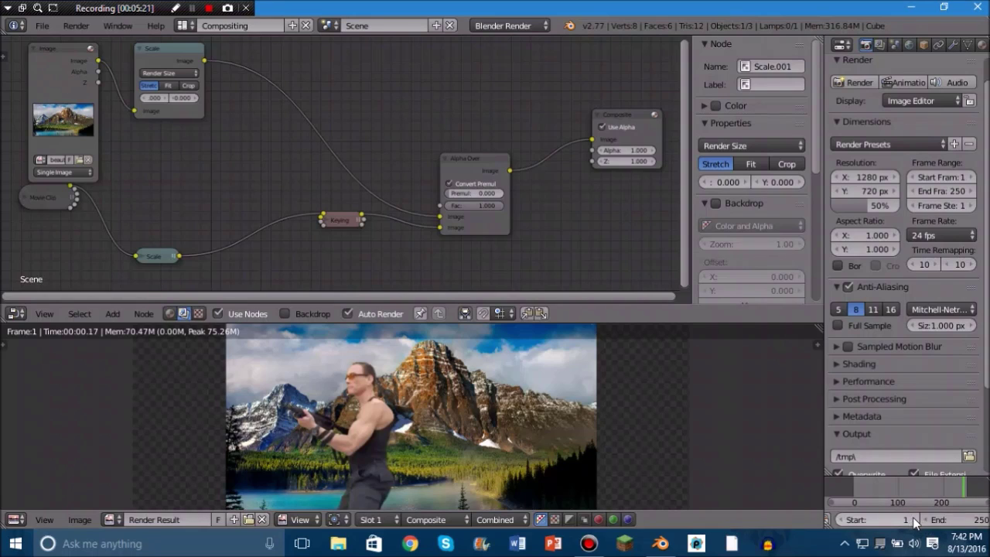
scroll(928, 523, "down", 3)
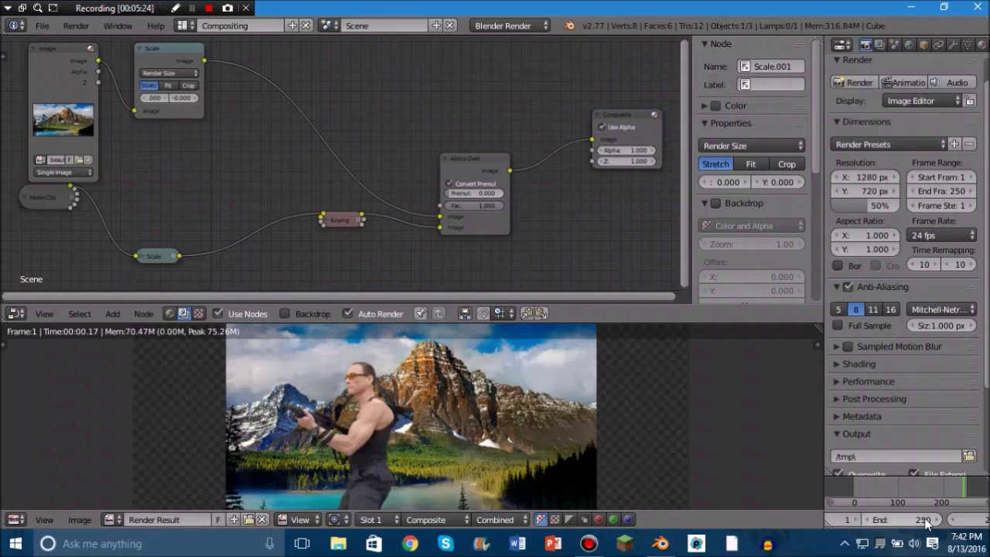
scroll(935, 523, "down", 2)
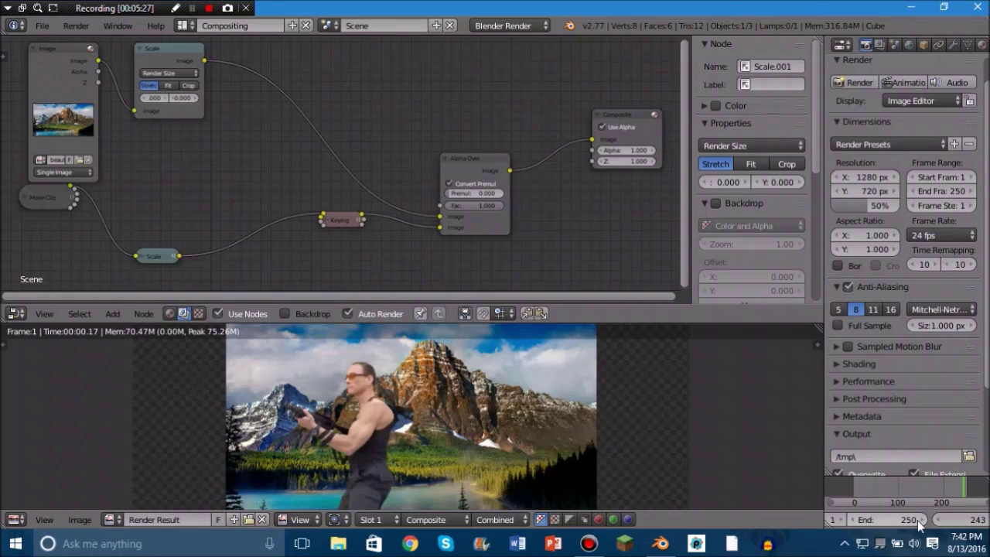
scroll(957, 493, "down", 2)
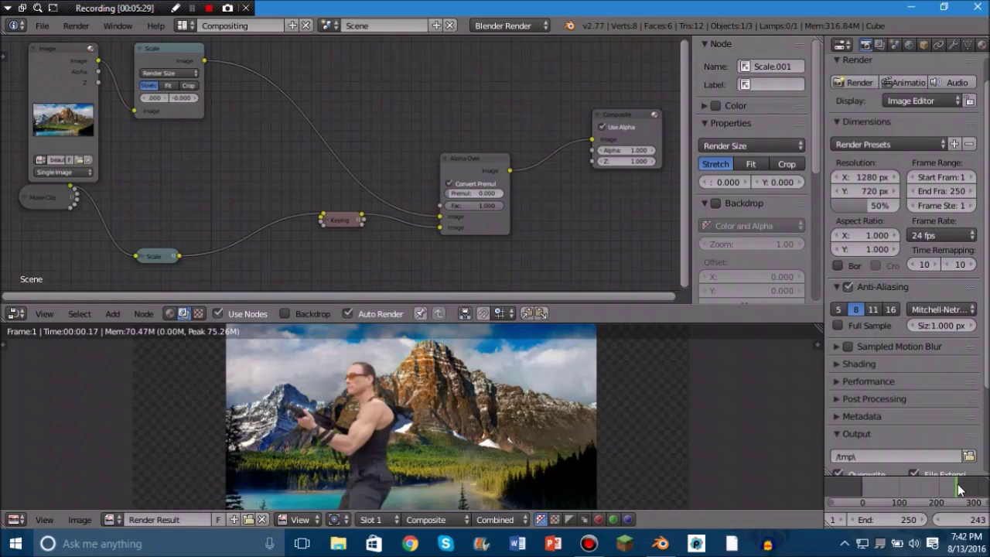
left_click_drag(957, 491, 989, 493)
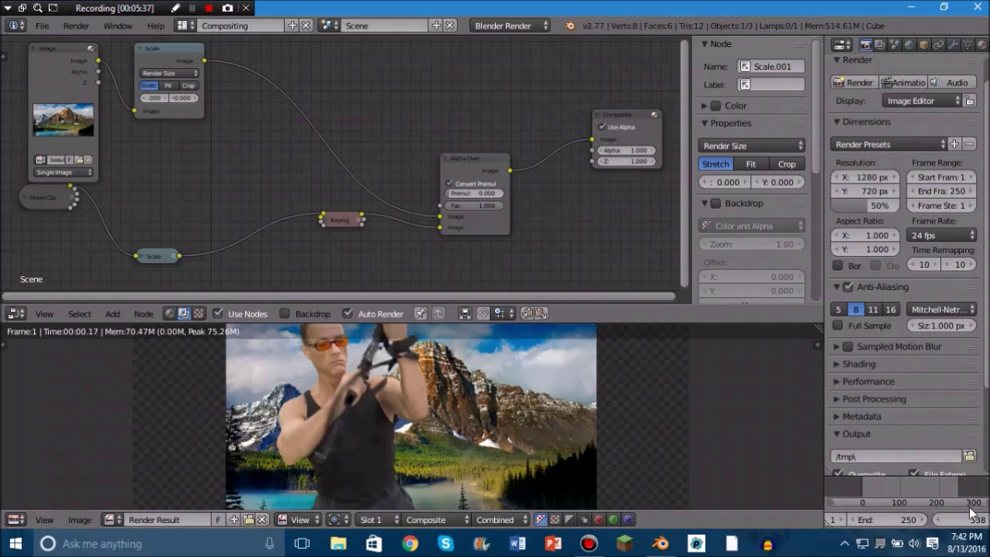
scroll(972, 503, "down", 3)
scroll(969, 499, "down", 1)
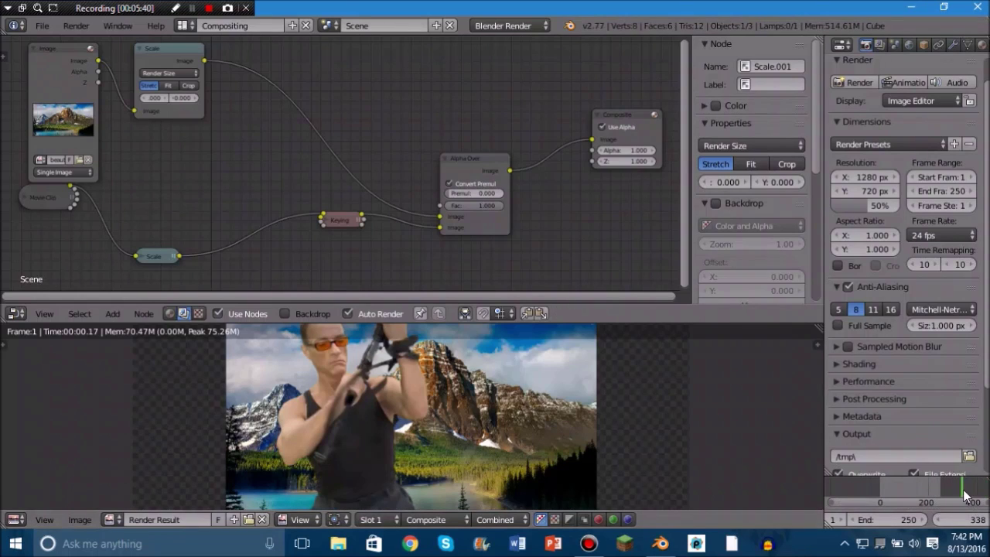
left_click(969, 495)
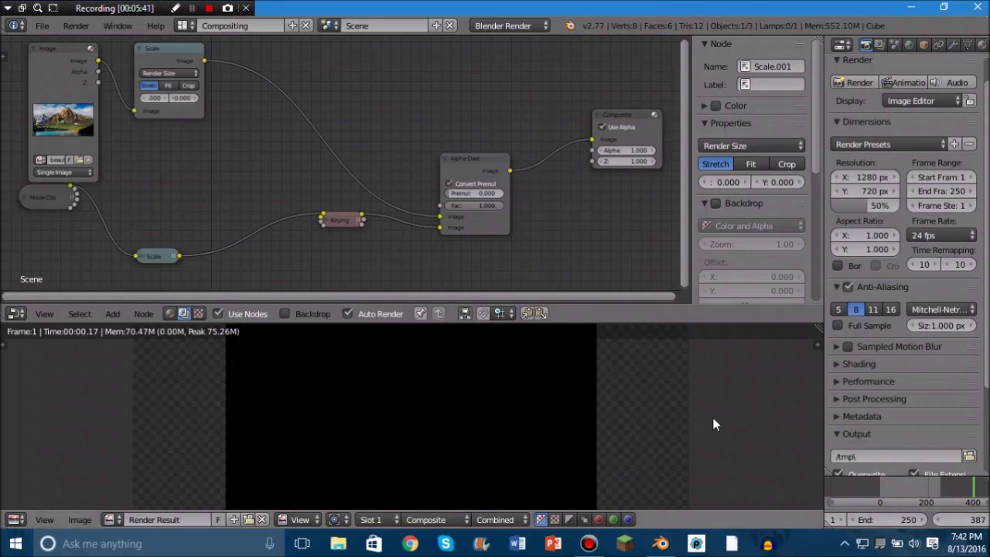
left_click(967, 487)
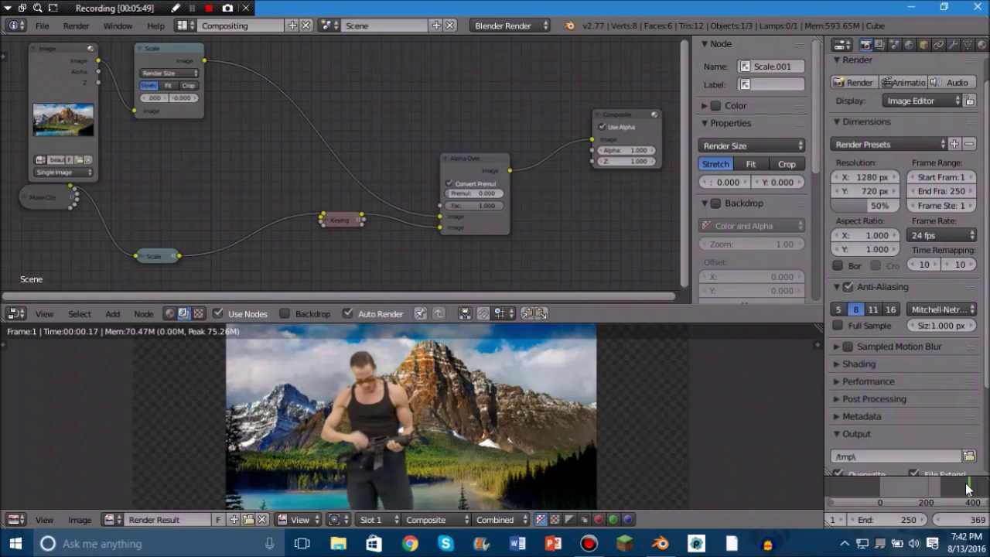
key("Right")
key("Right")
key("Right")
key("Right")
key("Right")
key("Right")
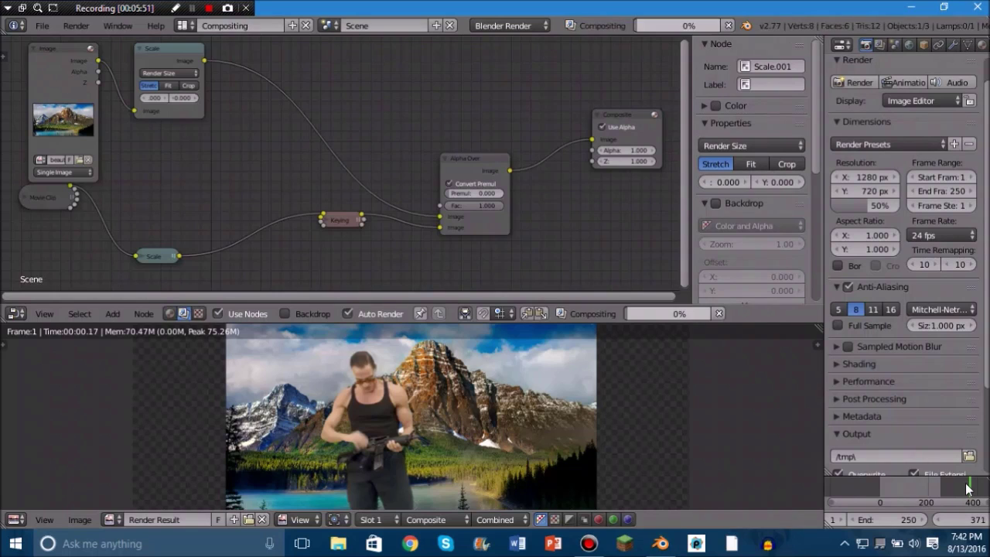
key("Left")
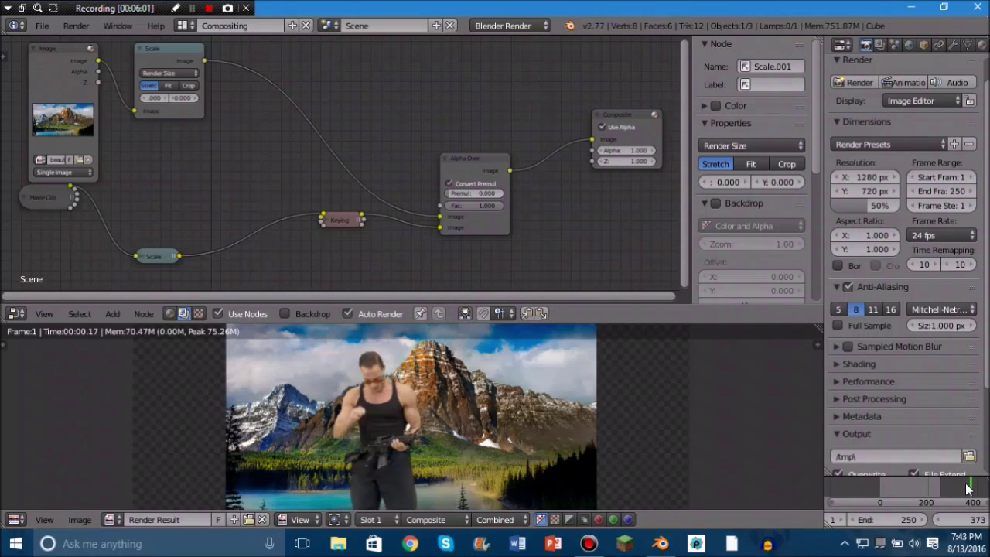
key("Left")
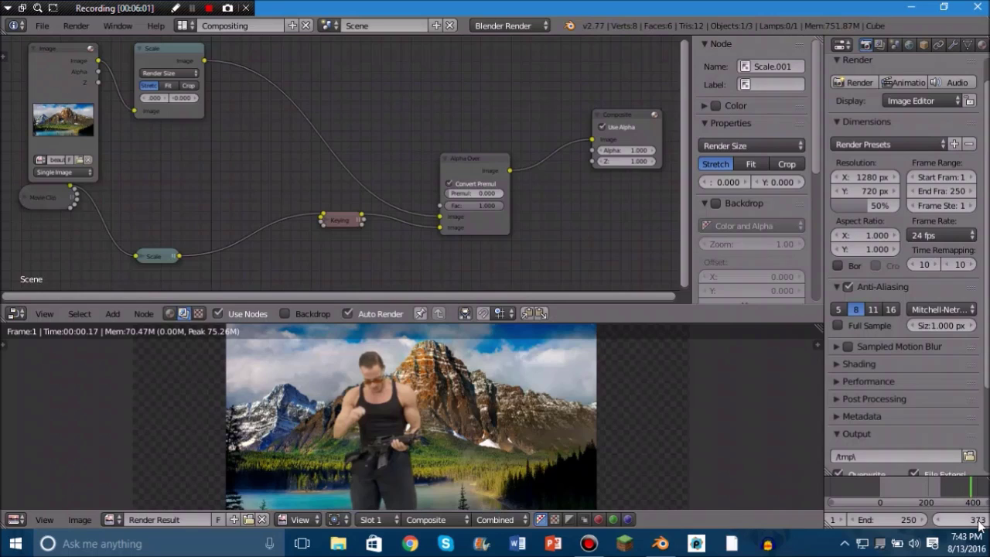
Enter 373 as the animation's End frame
left_click(911, 519)
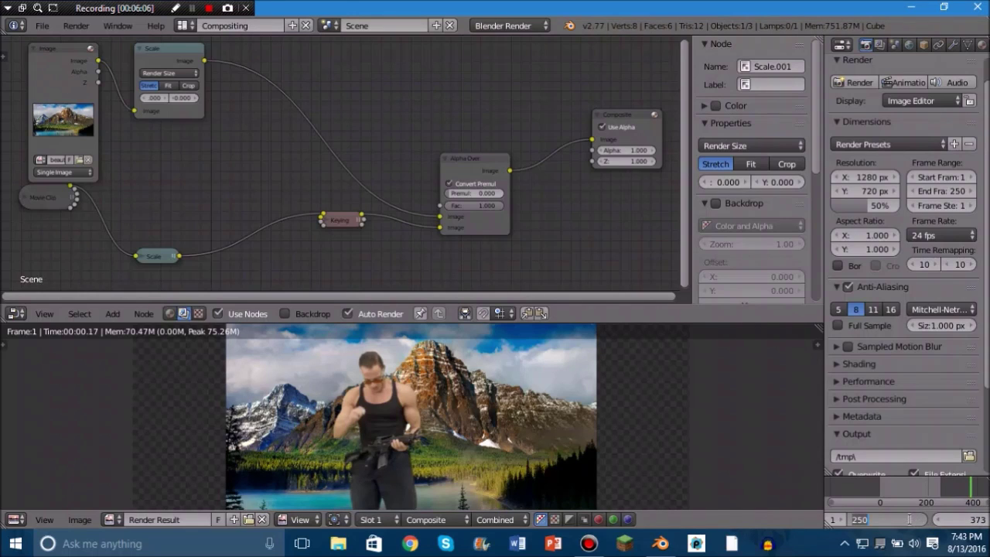
type("373")
key("Return")
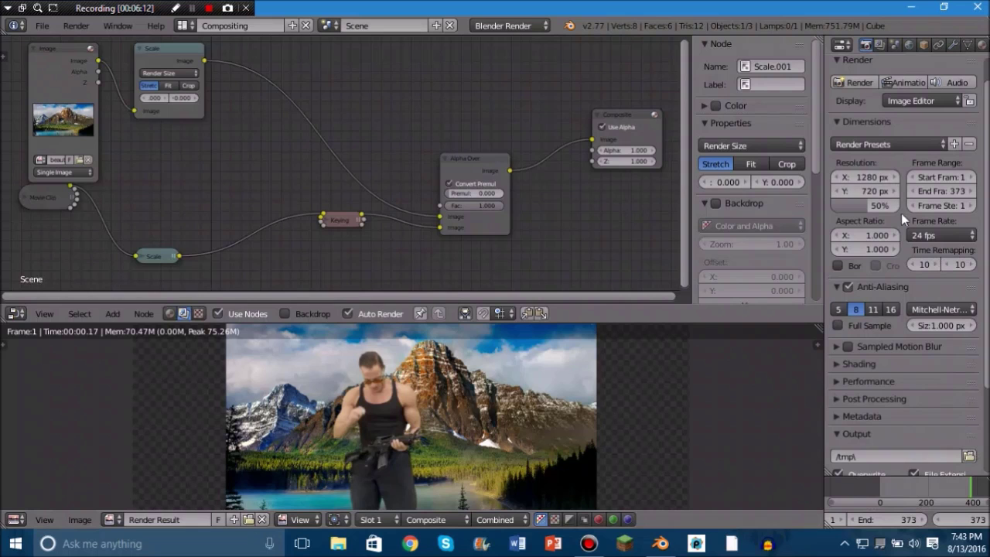
scroll(912, 232, "down", 1)
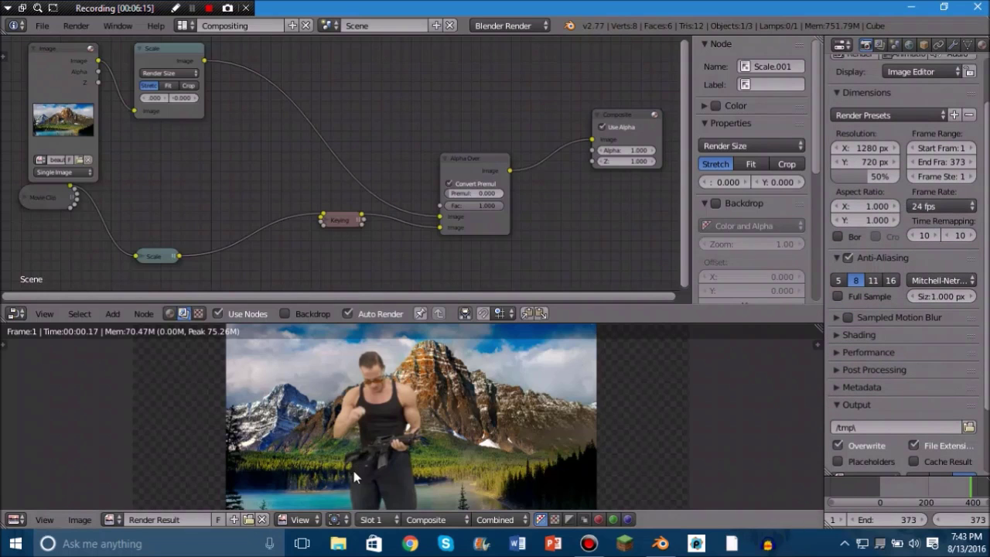
left_click(338, 543)
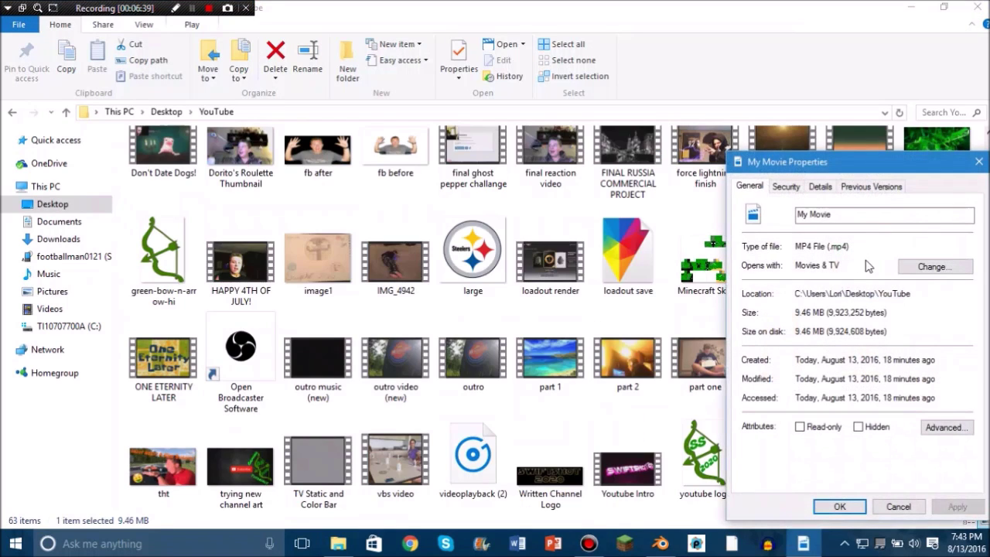
Show My Movie's Details tab to read its video info: 1920 × 1080, 29 frames/second
left_click(851, 188)
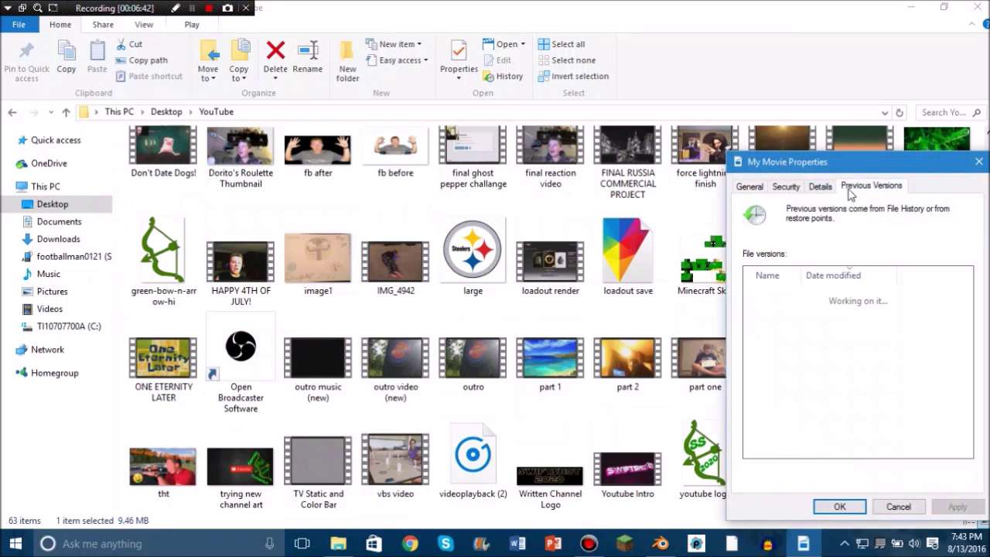
left_click(824, 188)
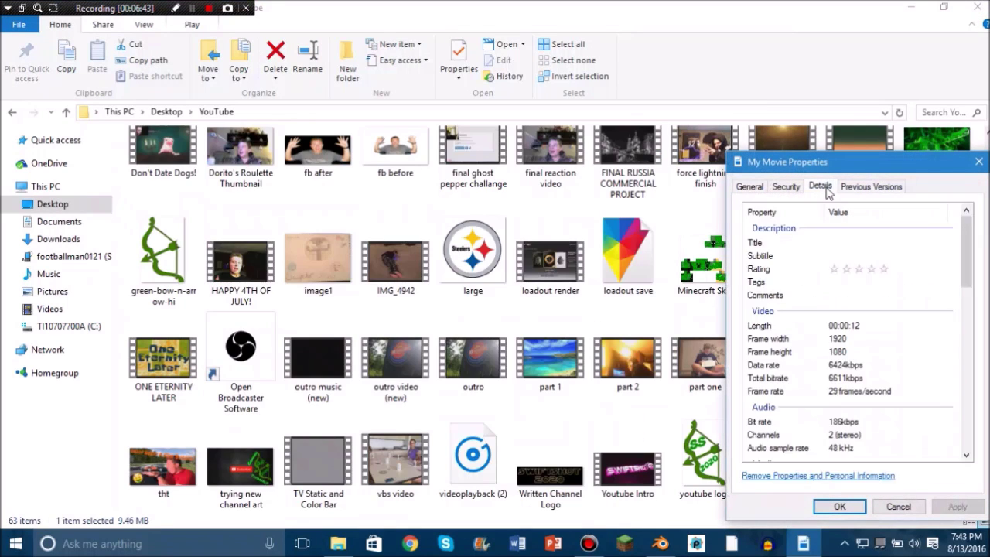
scroll(807, 332, "down", 1)
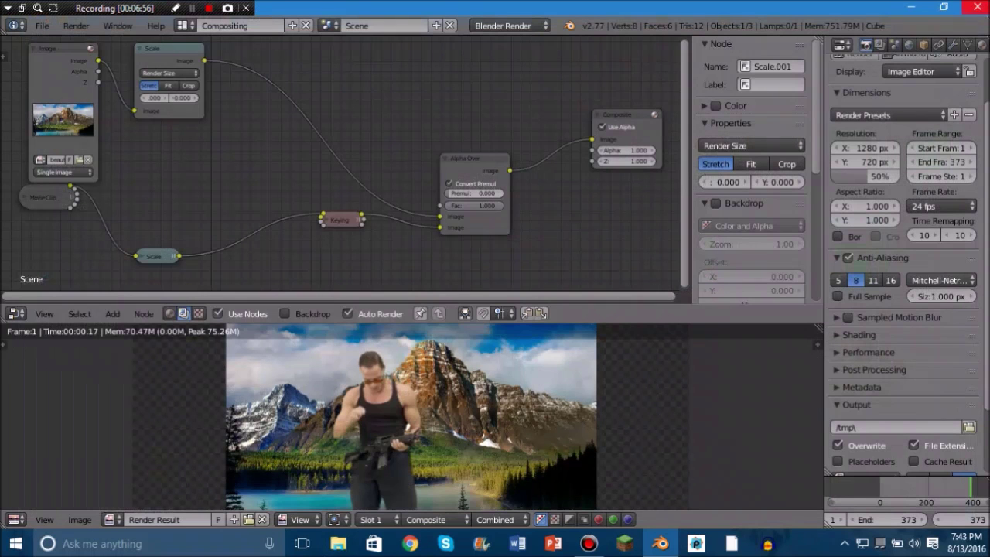
Choose the 29.97 fps frame rate preset
left_click(931, 206)
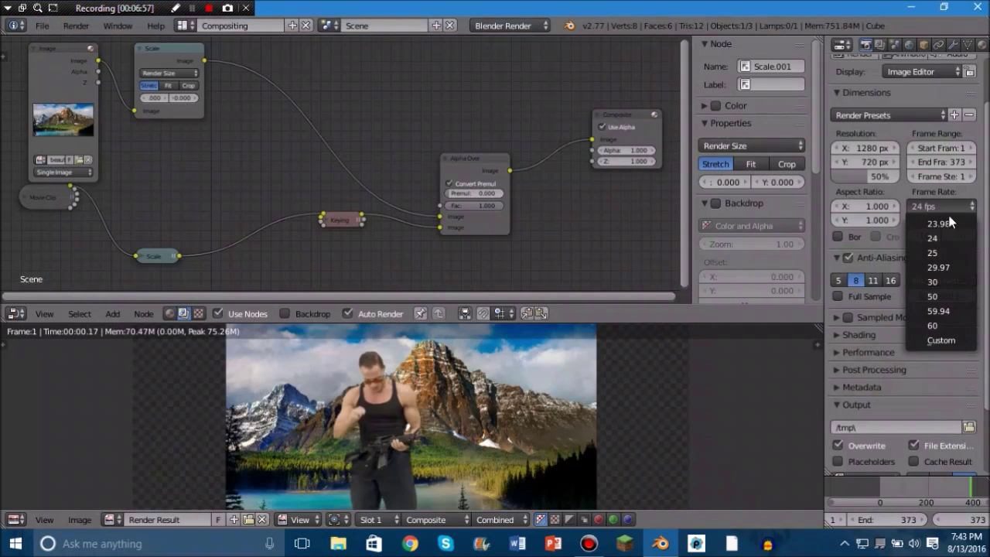
left_click(952, 268)
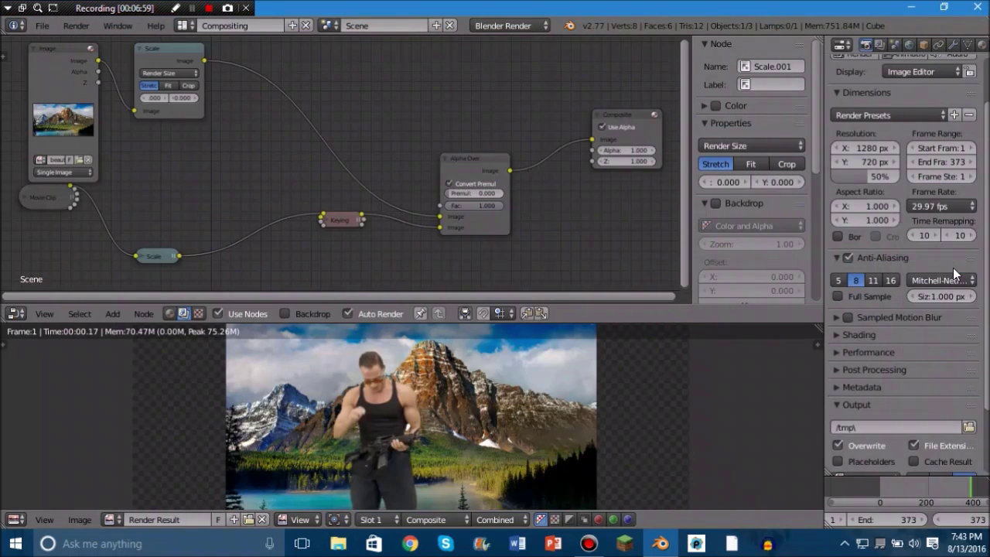
left_click(936, 207)
left_click(938, 209)
Set the render output path to the YouTube folder on the Desktop
scroll(854, 349, "down", 3)
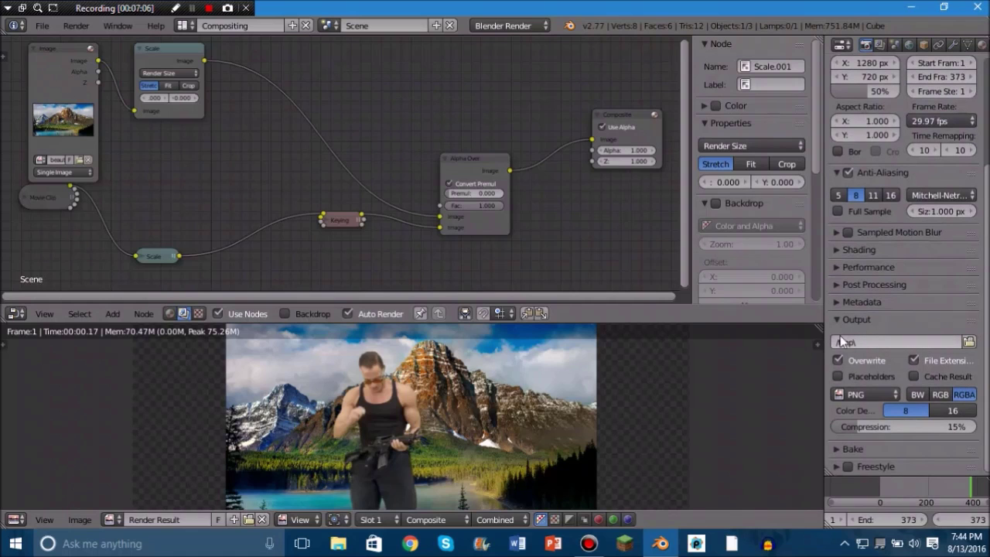
left_click(955, 340)
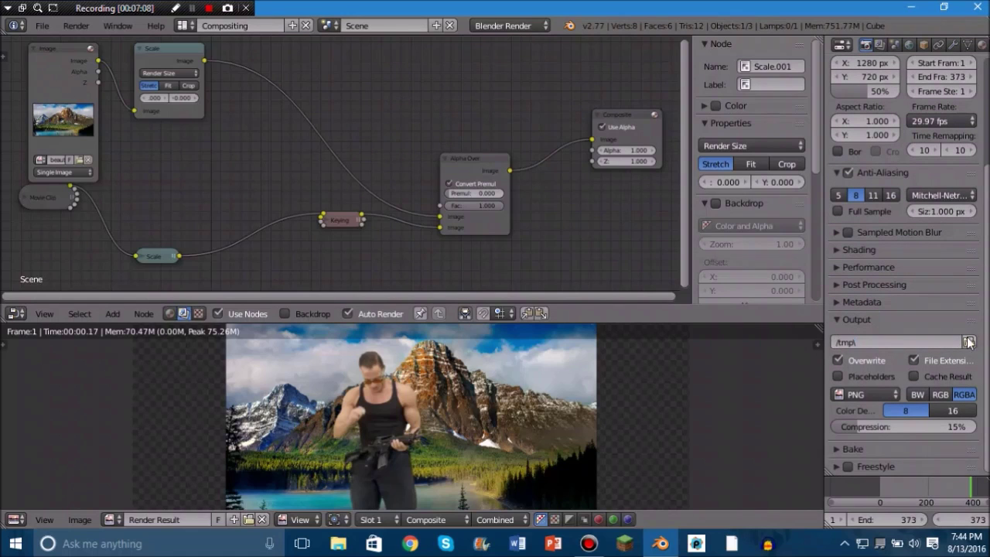
left_click(969, 341)
left_click(59, 165)
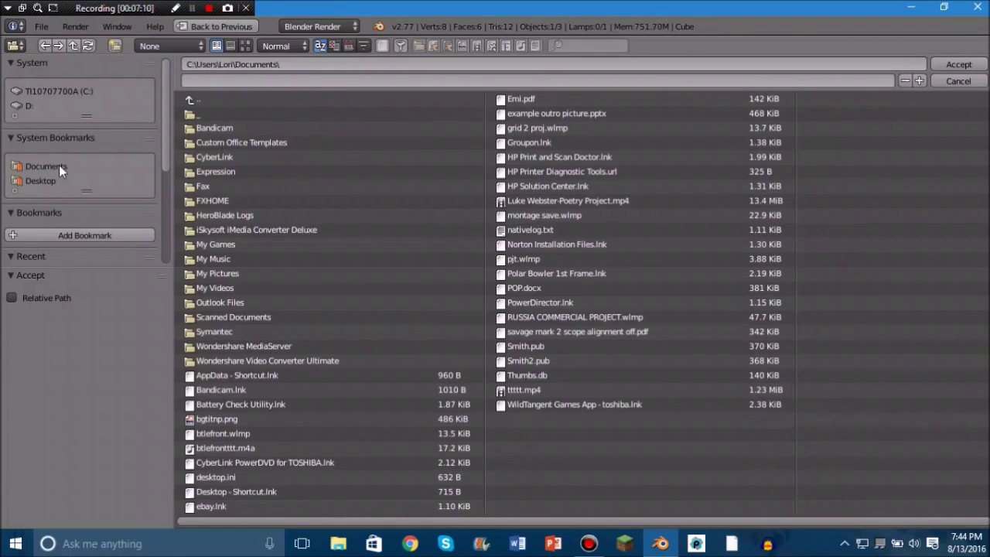
left_click(233, 99)
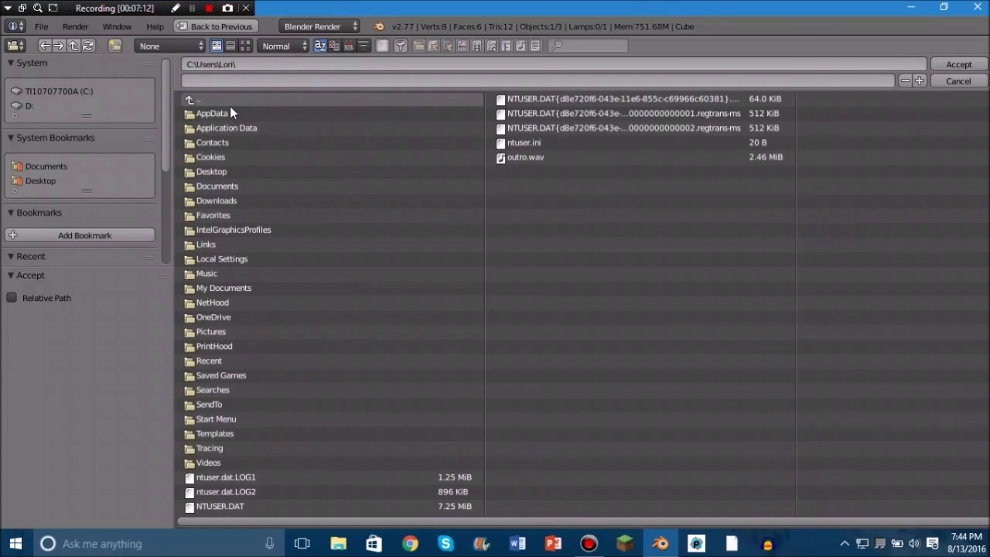
left_click(225, 171)
left_click(216, 152)
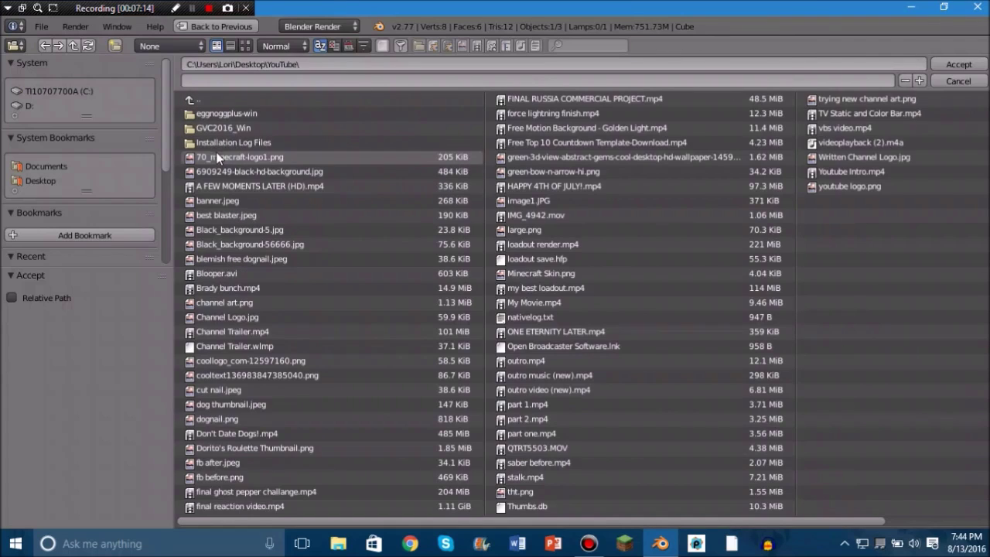
left_click(933, 66)
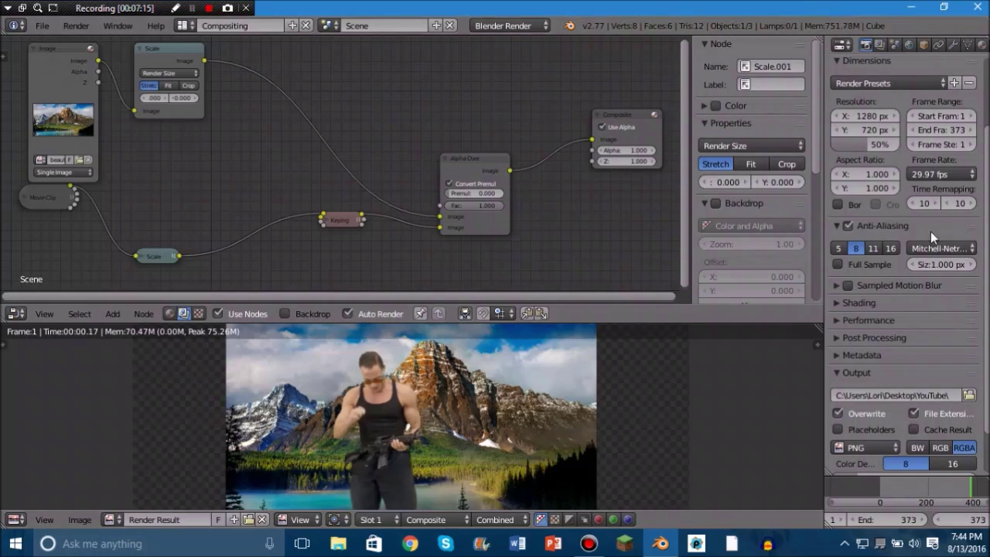
Change the output file format to AVI JPEG with quality 100%
scroll(911, 388, "down", 3)
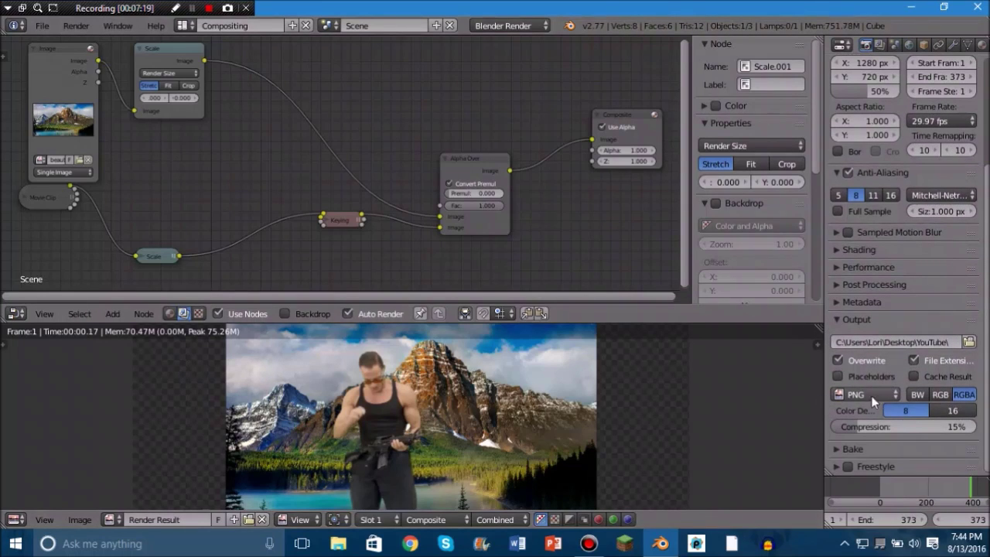
left_click(862, 396)
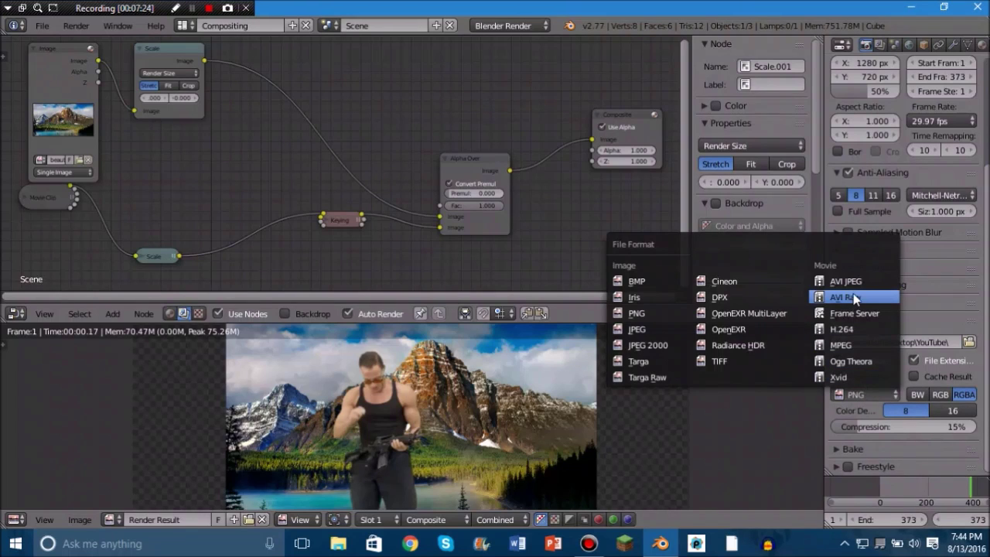
left_click(852, 296)
left_click(857, 393)
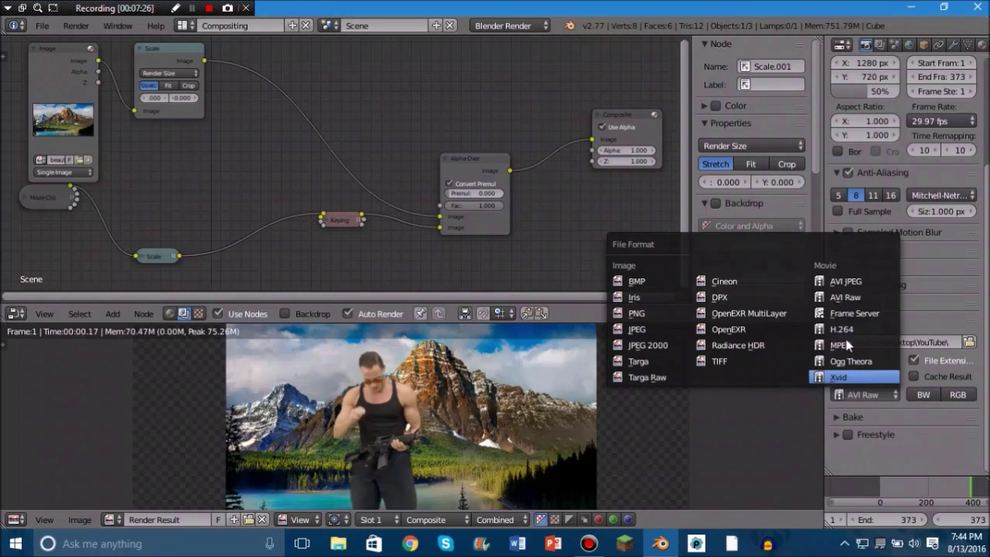
left_click(854, 282)
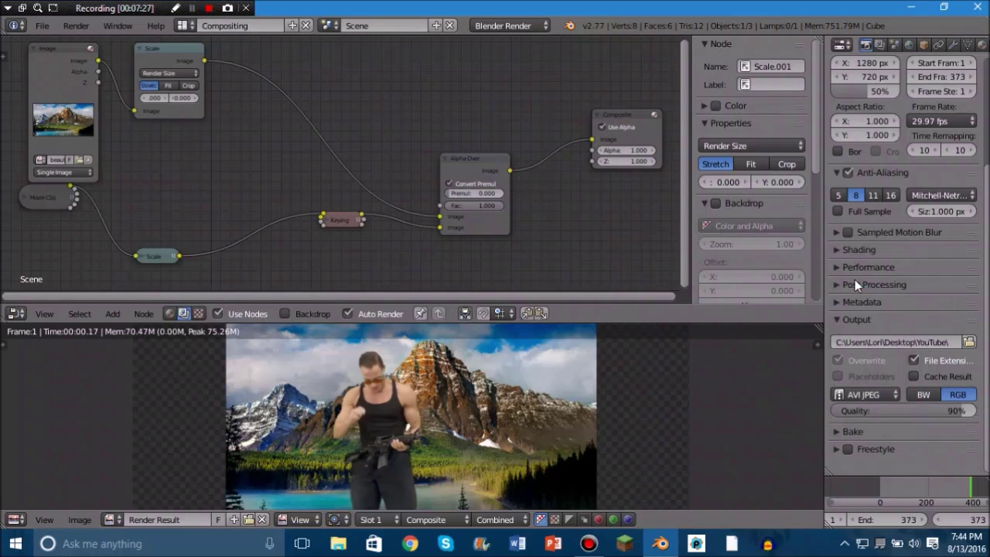
left_click_drag(890, 413, 985, 422)
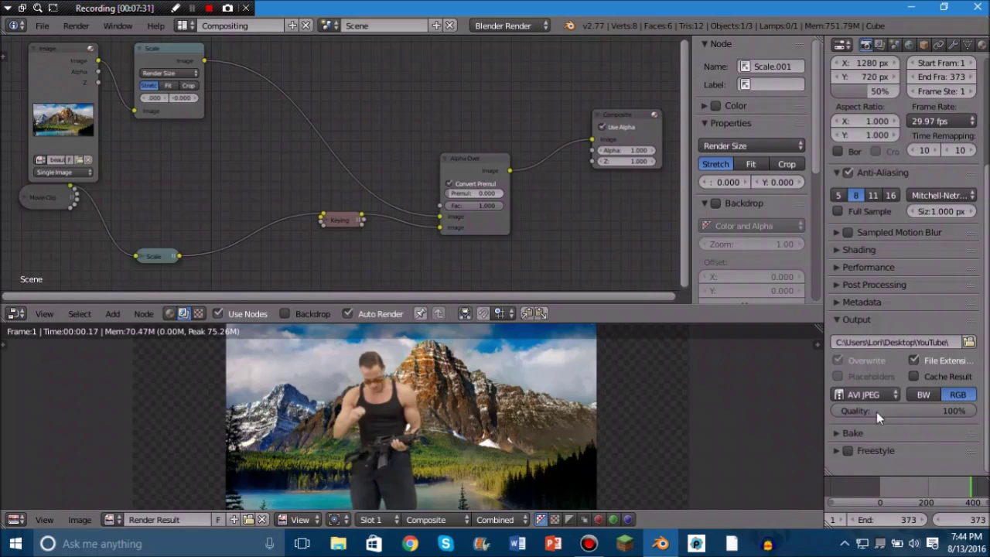
scroll(870, 429, "up", 5)
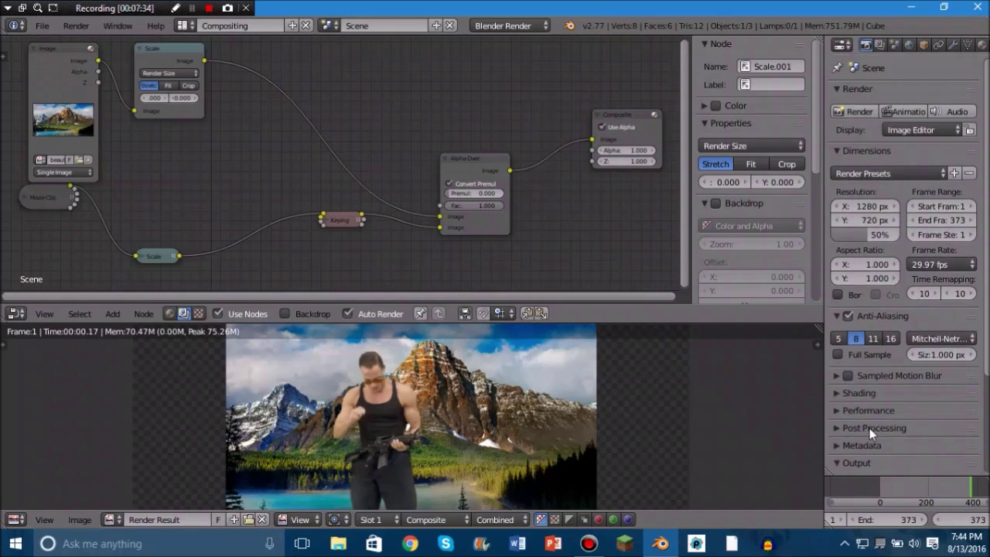
Launch the full animation render of the composite from the Render panel
left_click(903, 111)
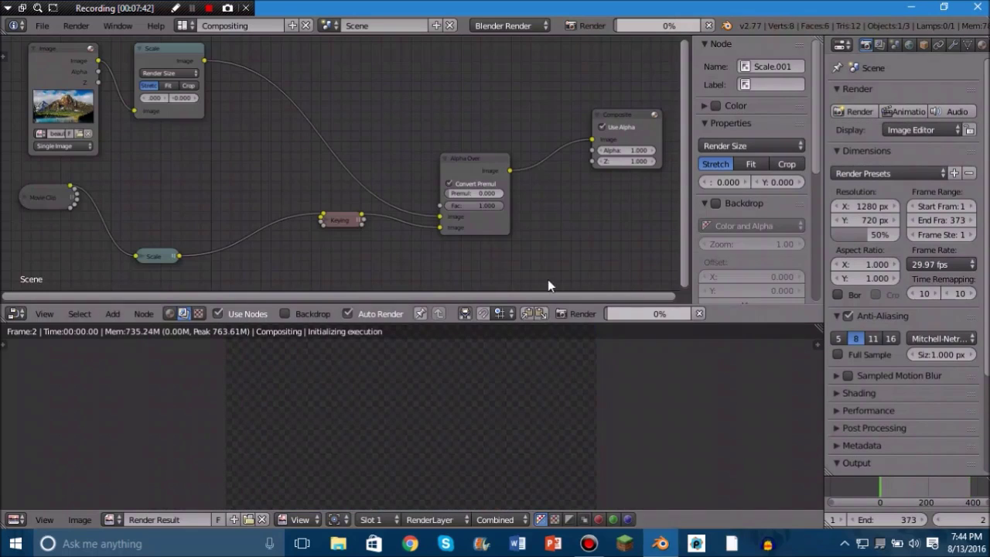